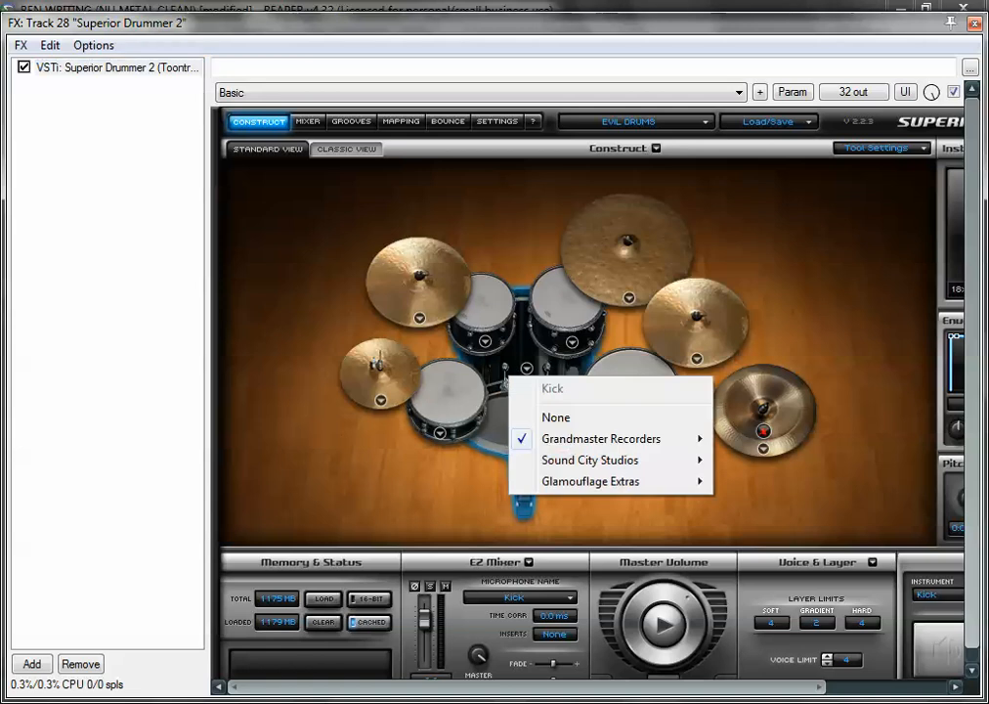
- Check the snare's Grandmaster Recorders choices, then move the China 2 cymbal closer to the floor tom and show its model list
click(440, 432)
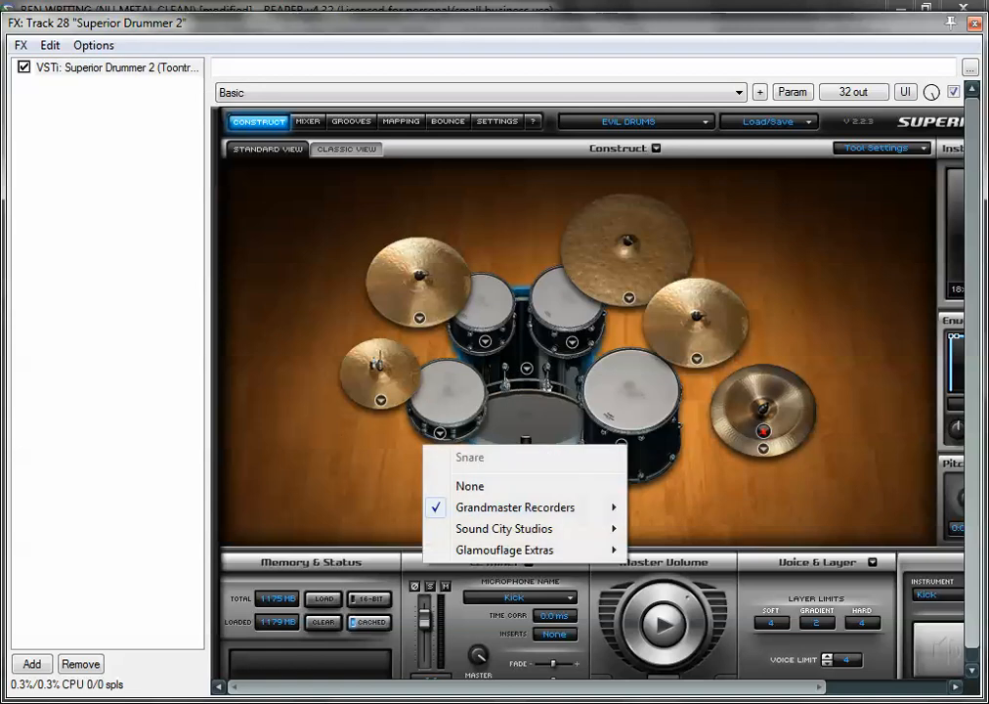
mouse_move(518, 507)
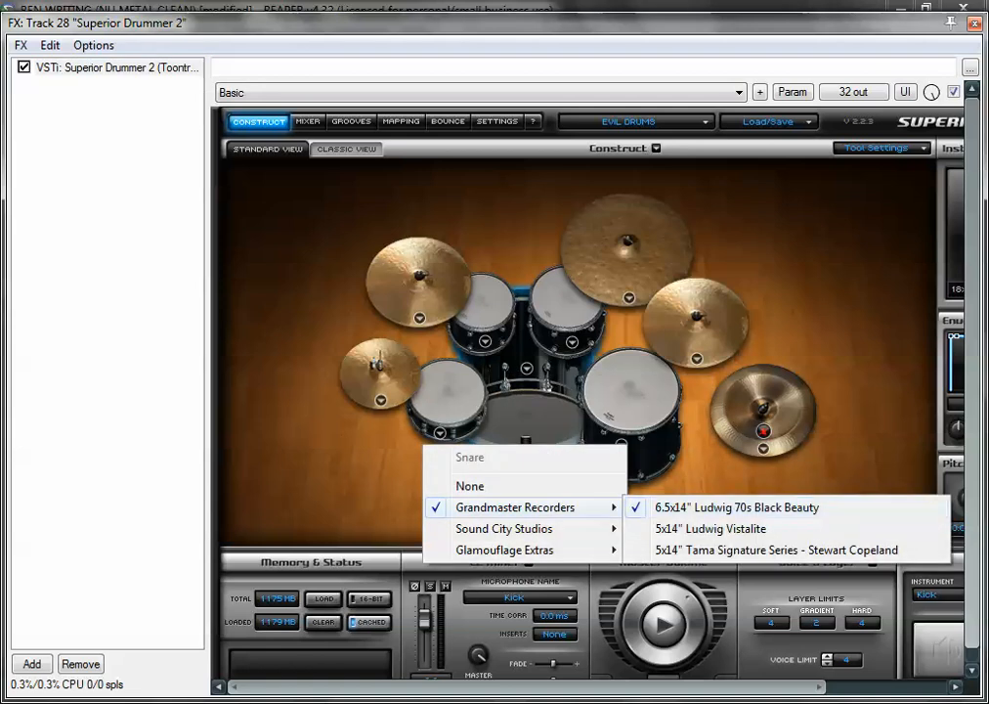
click(764, 400)
click(763, 401)
drag(763, 403, 737, 393)
click(737, 440)
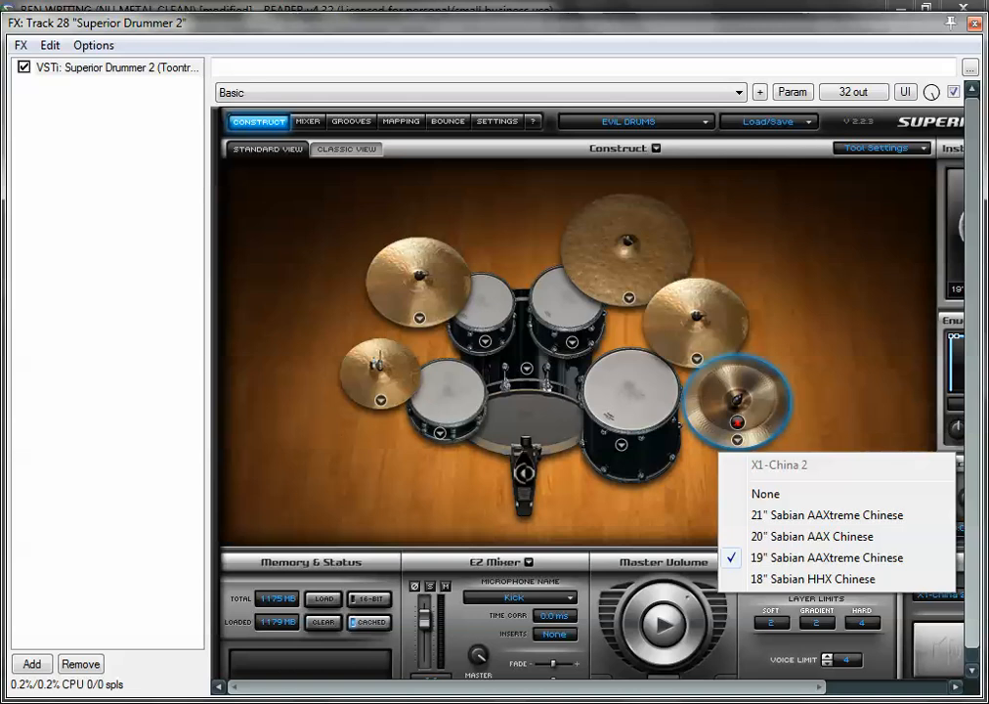
- Audition the crash and ride cymbals of the drum kit
click(567, 305)
click(415, 285)
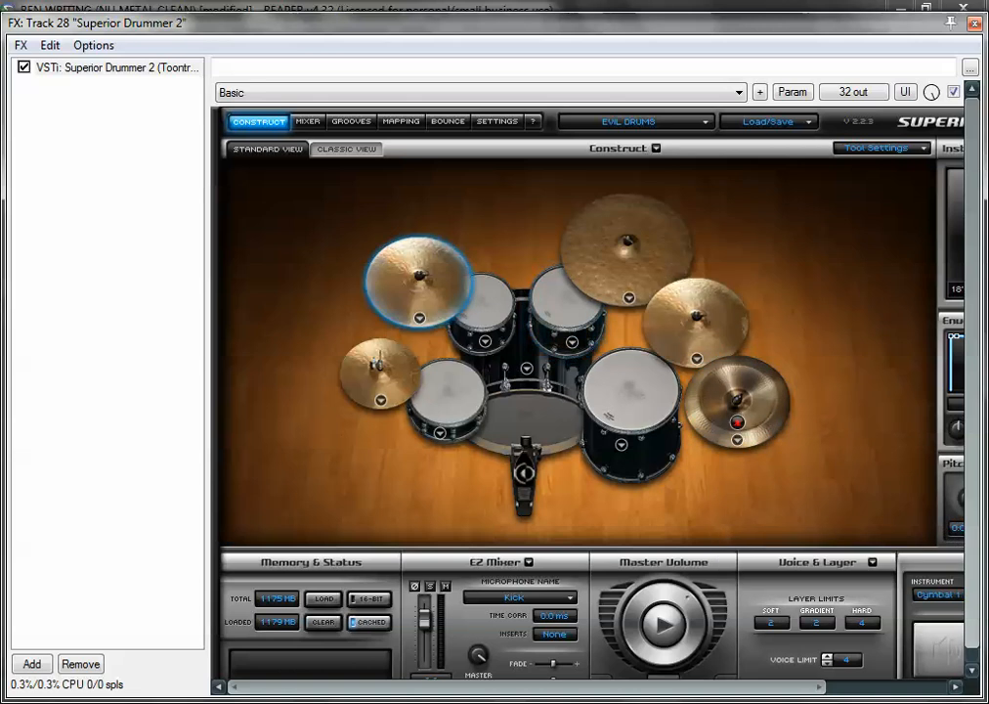
click(696, 325)
click(626, 252)
click(418, 281)
click(696, 315)
- Examine the second rack tom's Sound City Studios model choices and its instrument and pitch settings
click(571, 342)
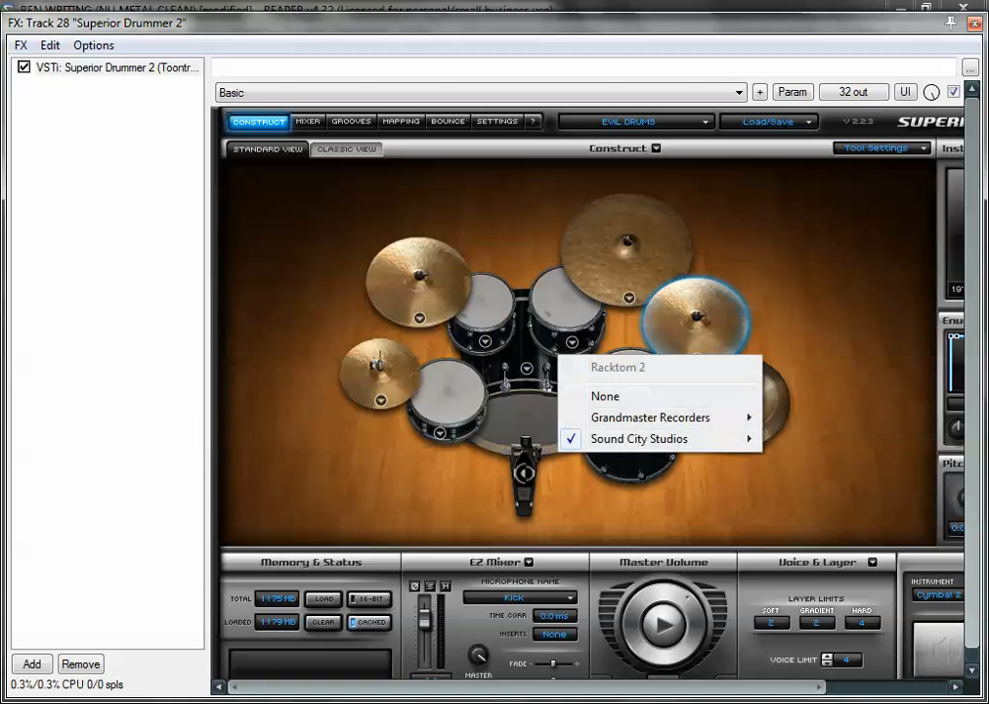
mouse_move(645, 438)
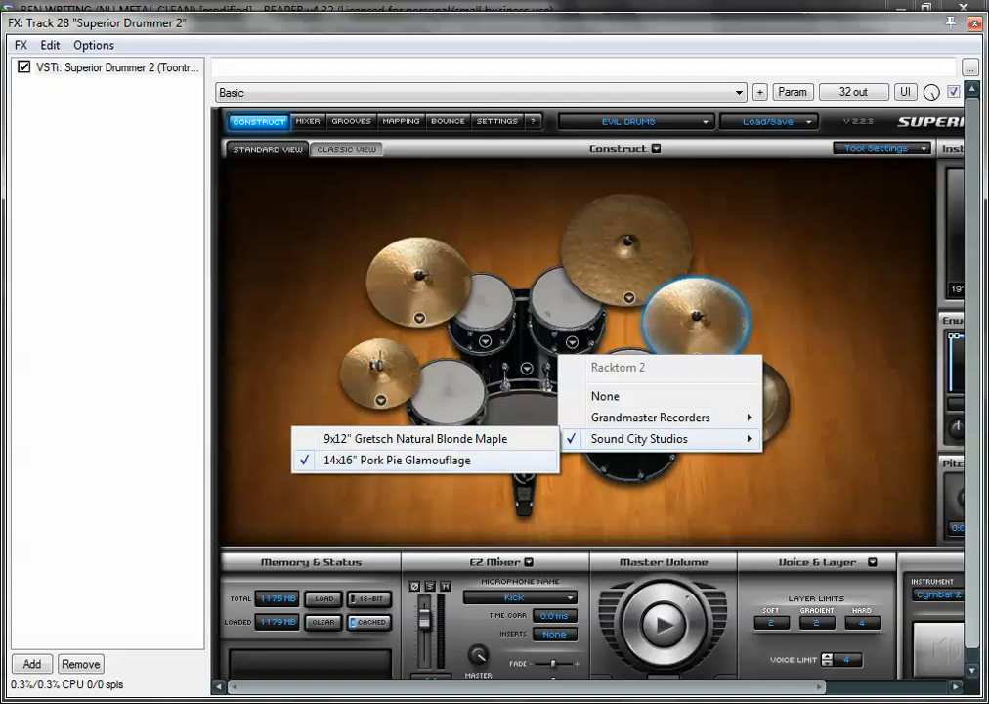
click(420, 501)
click(567, 302)
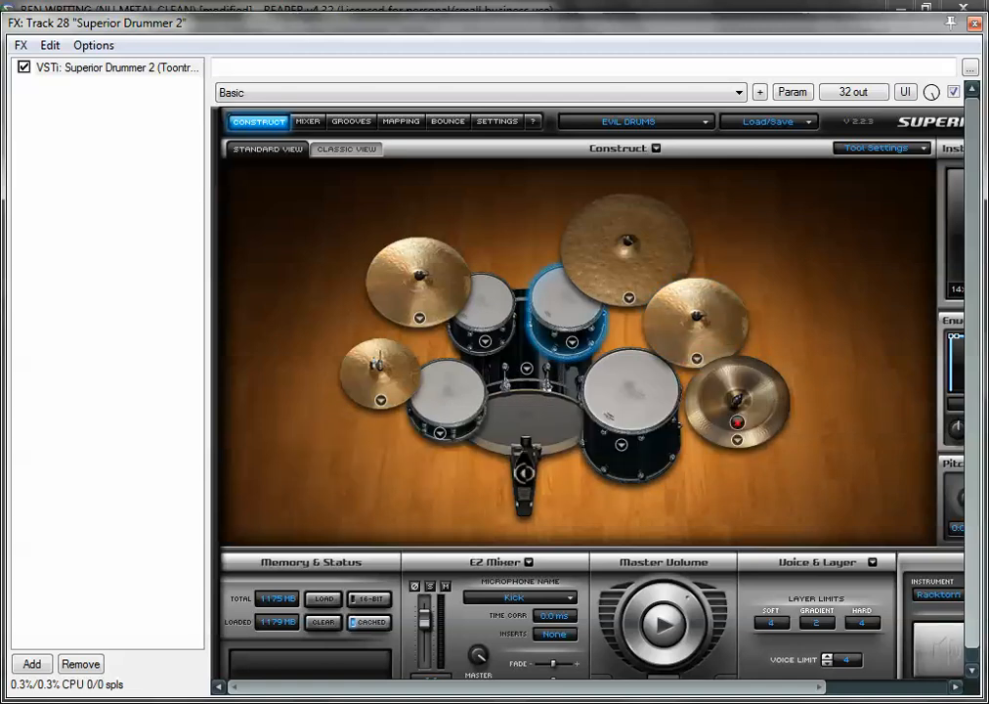
drag(528, 687, 651, 687)
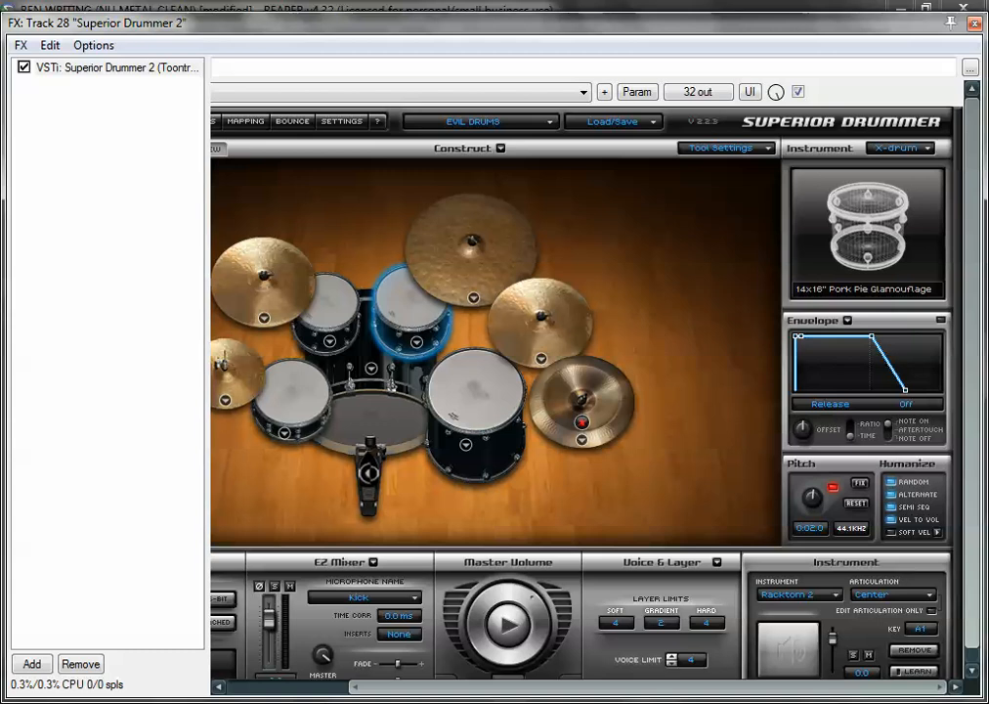
drag(651, 687, 528, 687)
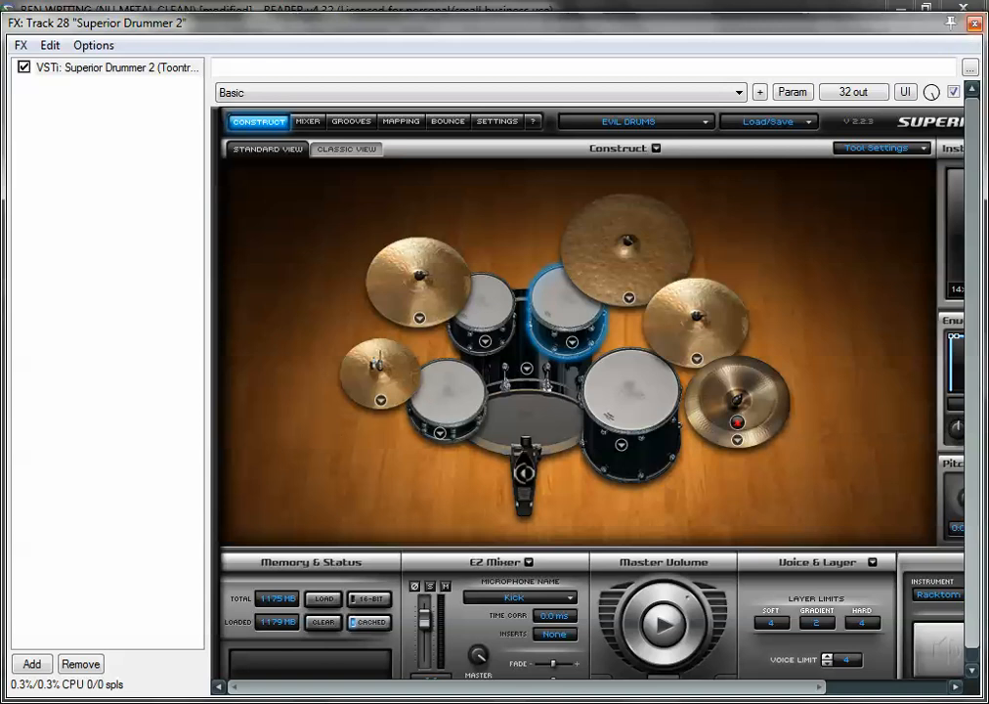
- Close the drum instrument and open the effects chain of the KICK track on track 31
click(974, 23)
scroll(125, 379, down, 2)
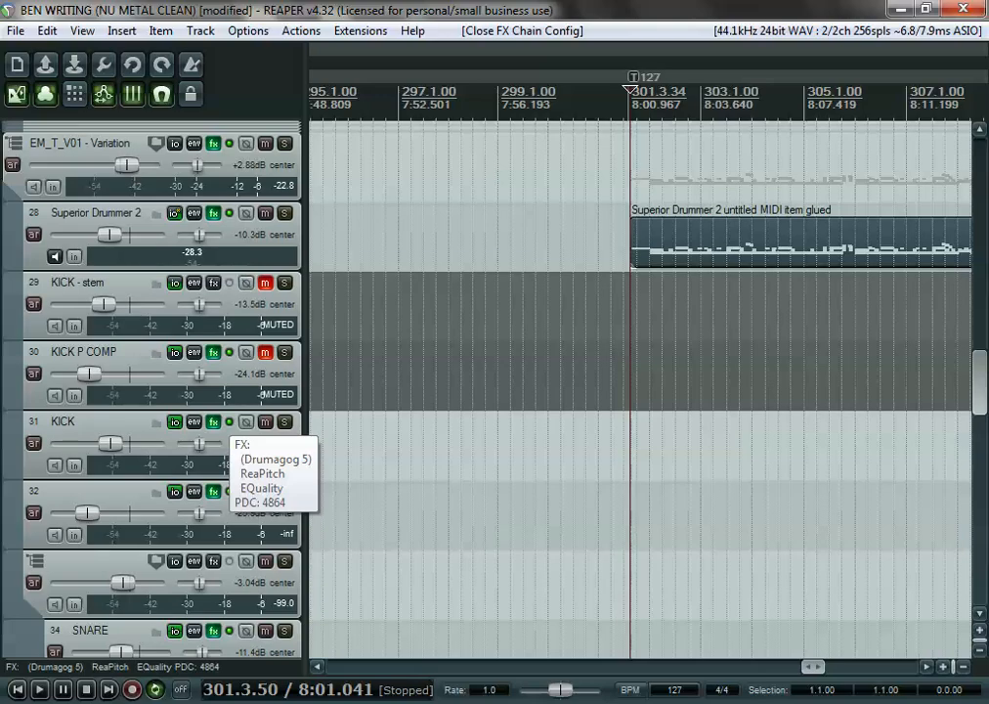
click(214, 422)
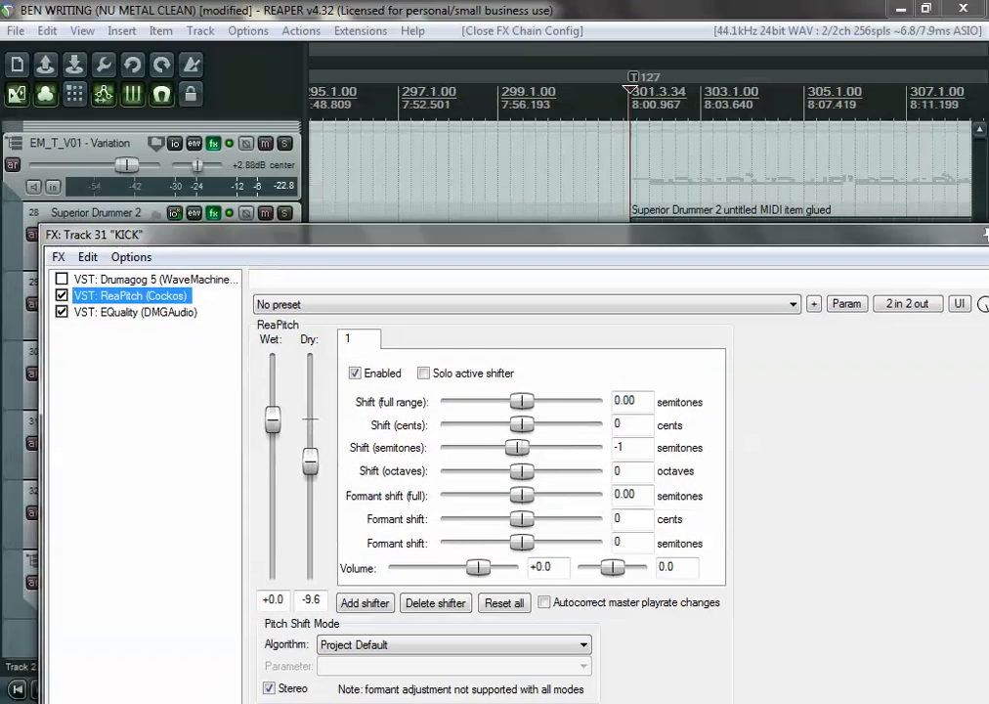
drag(839, 234, 0, 146)
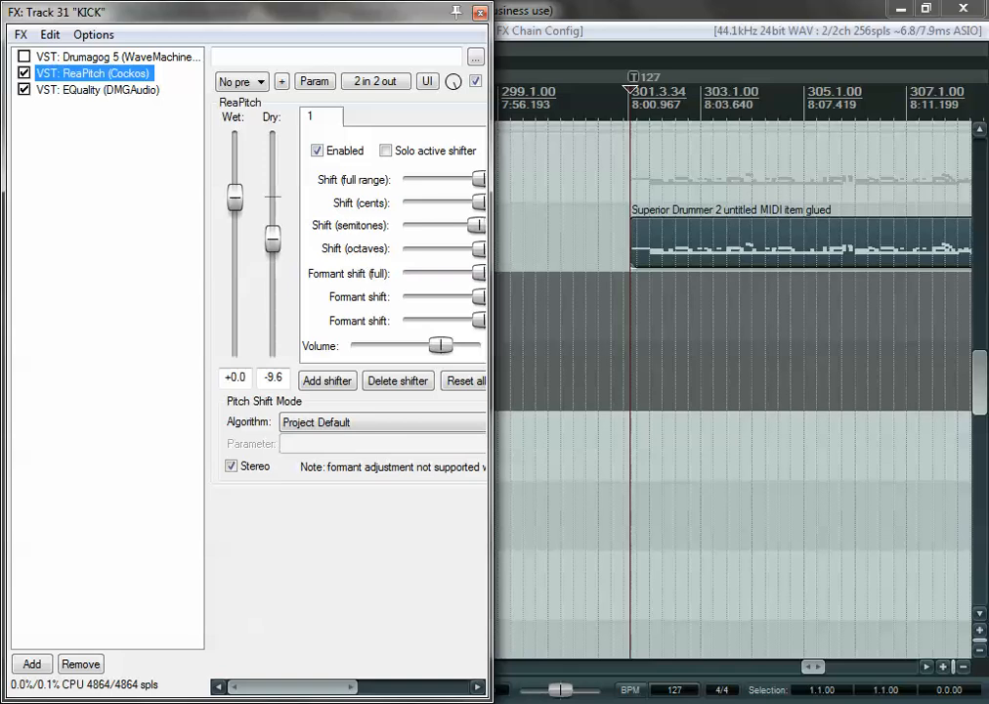
- Start playback of the drum MIDI item and solo the KICK track
click(635, 235)
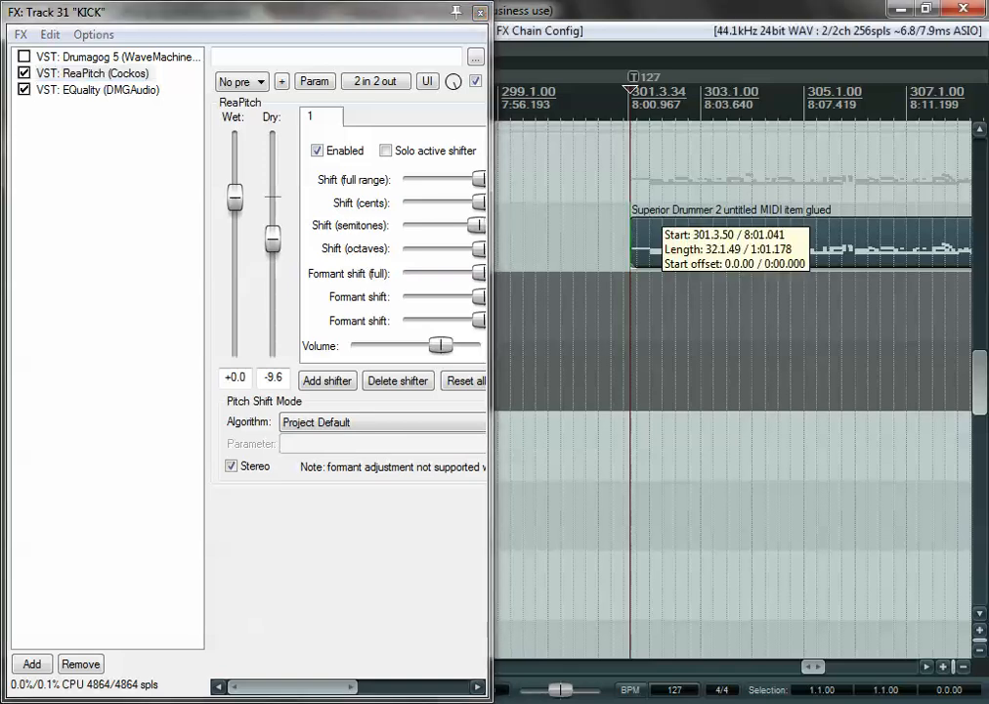
key(space)
drag(245, 12, 807, 11)
click(98, 423)
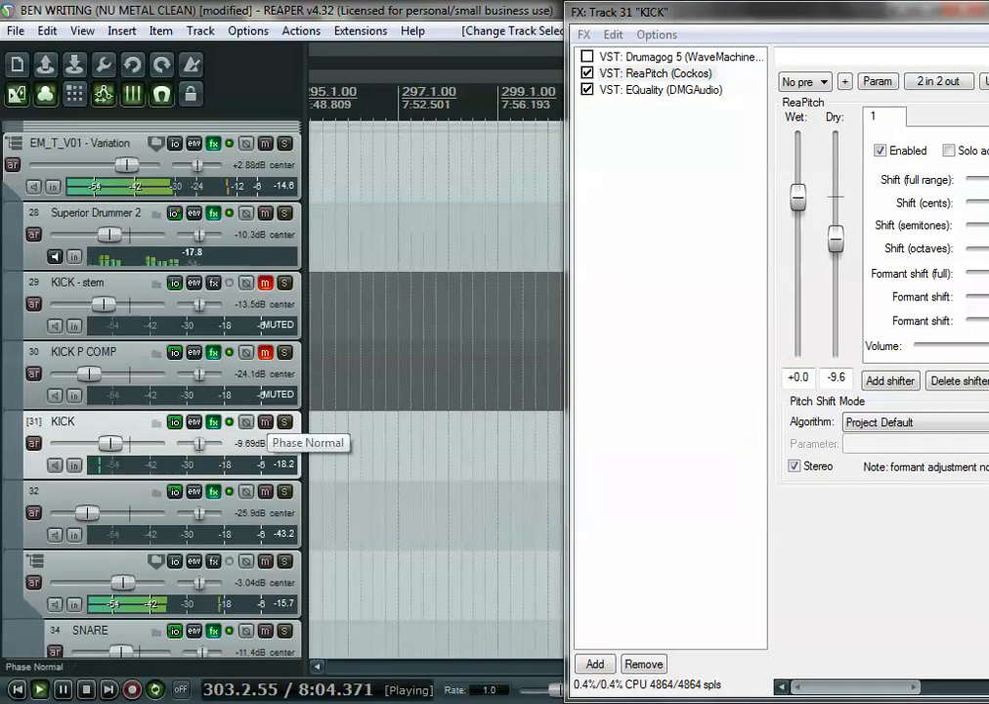
click(285, 421)
- Set the dry level of ReaPitch on the KICK track to -7.7
drag(796, 17, 668, 4)
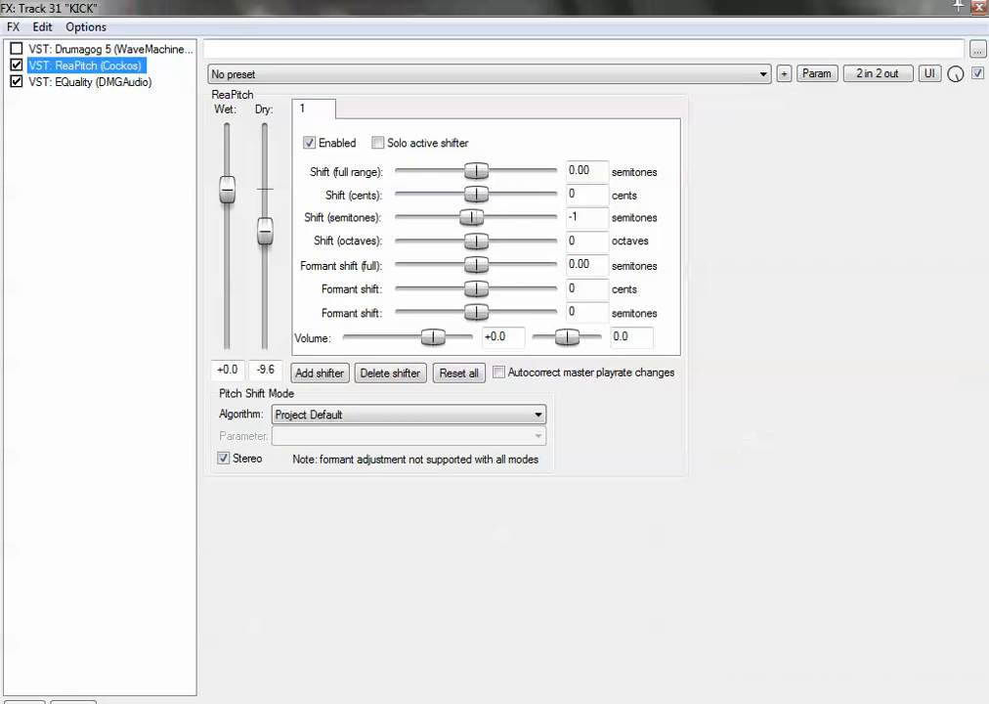
mouse_move(264, 231)
mouse_down()
mouse_move(265, 343)
mouse_move(264, 130)
mouse_move(265, 224)
mouse_up()
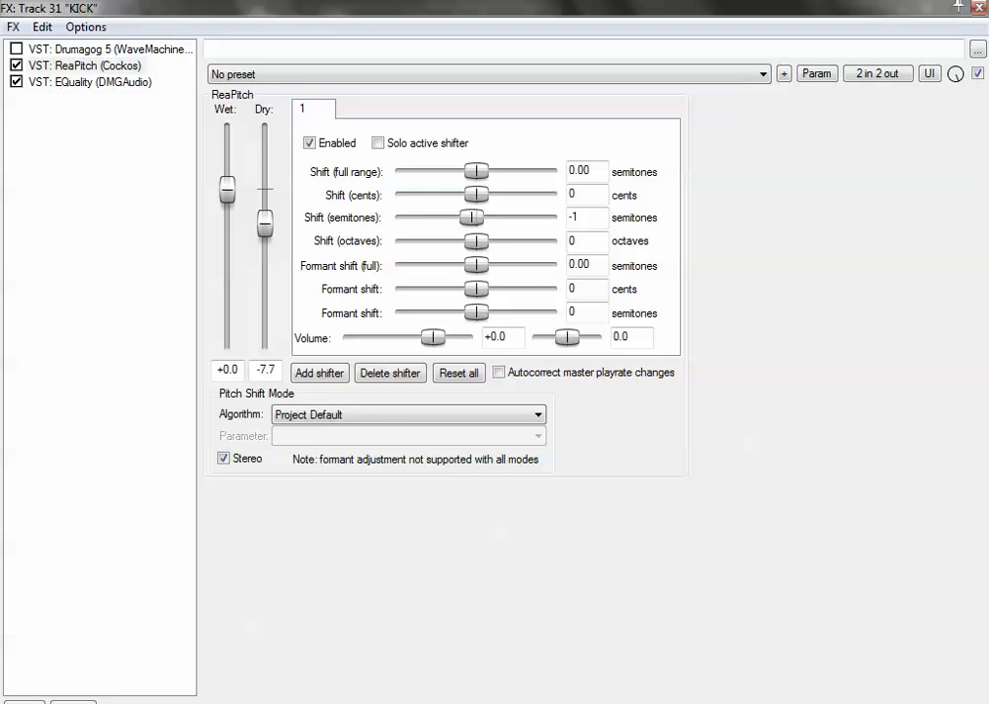
click(90, 82)
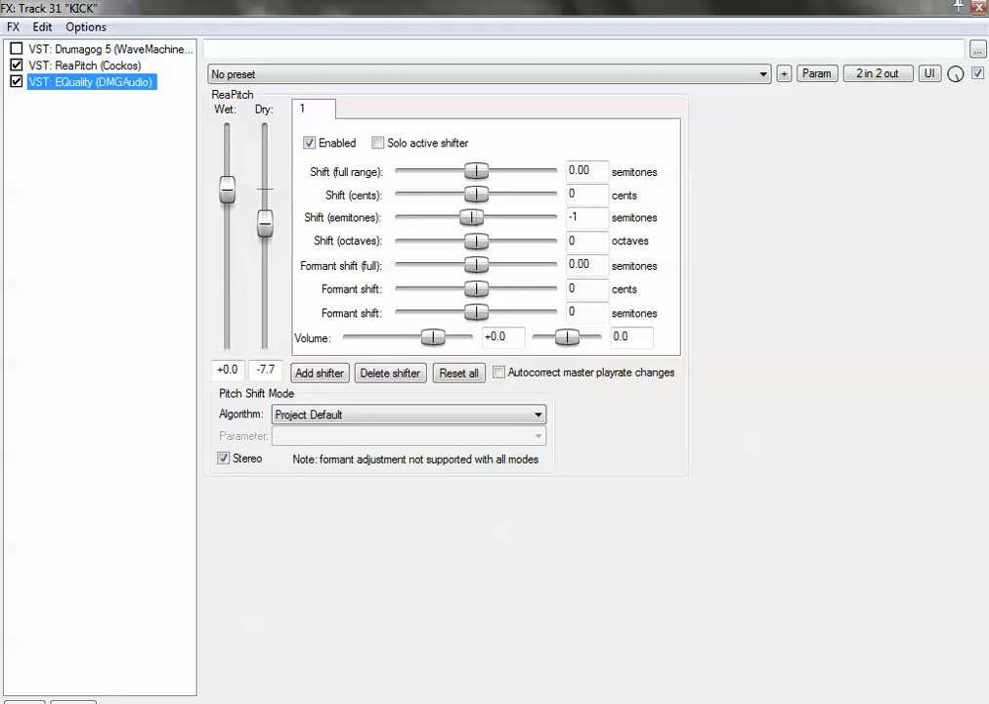
click(85, 65)
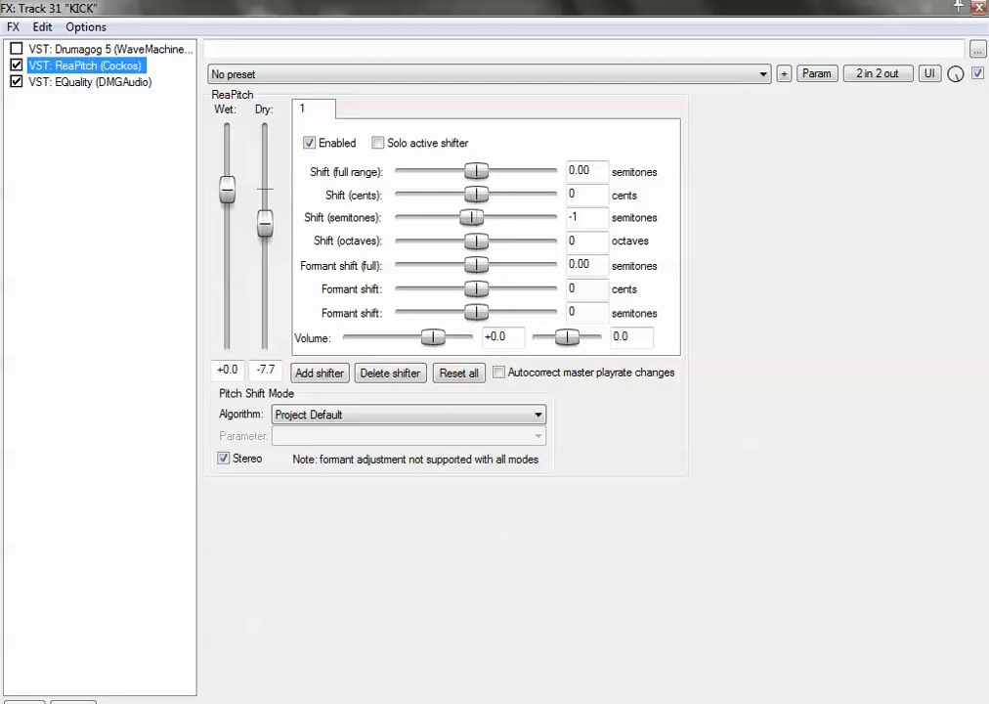
- Compare the kick with EQuality's 131 Hz cut bypassed and re-enabled, and close the effects chain
click(90, 82)
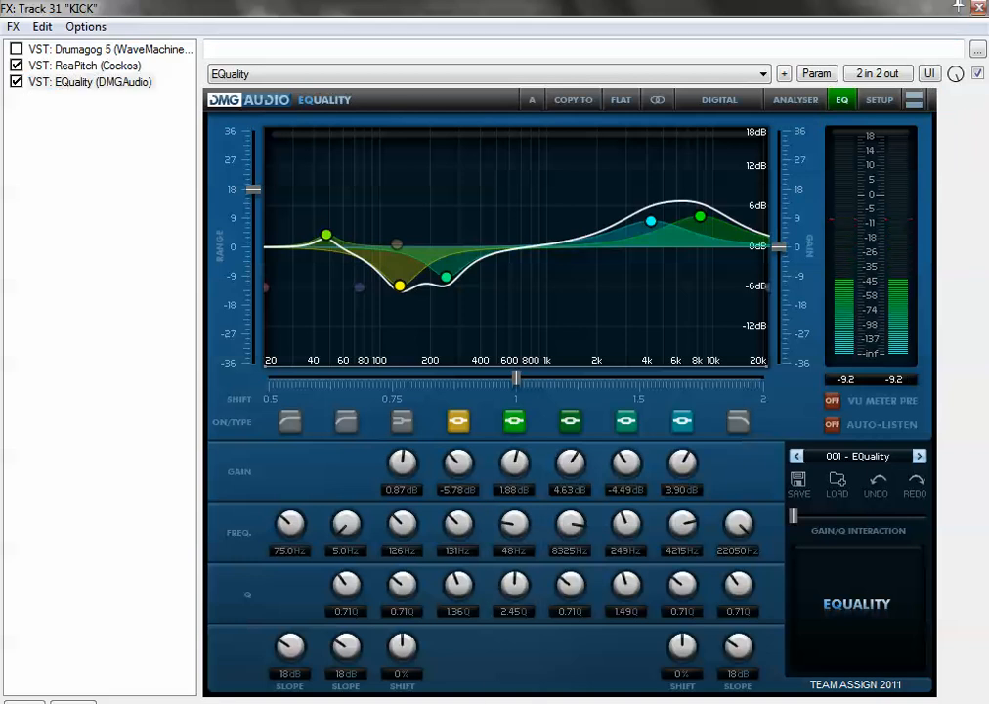
click(458, 422)
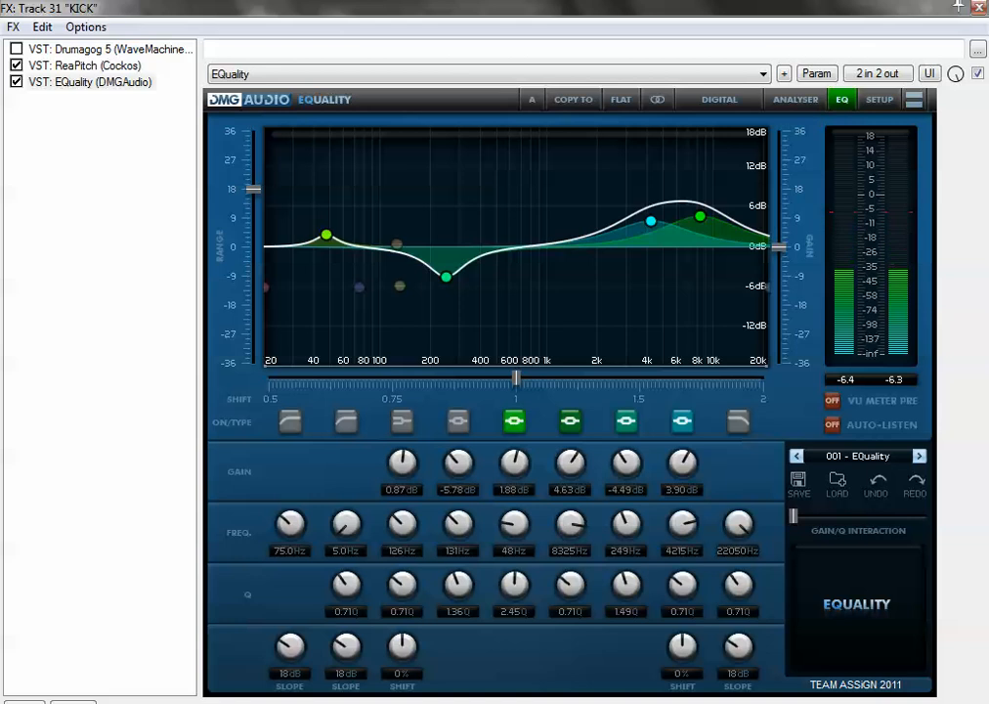
click(458, 422)
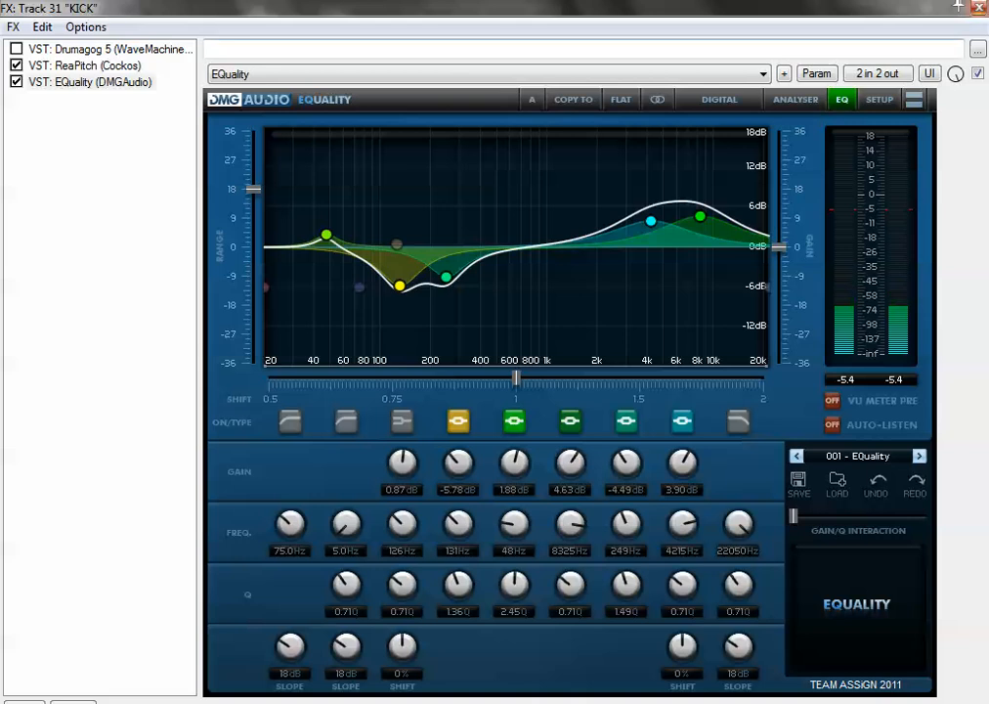
click(979, 8)
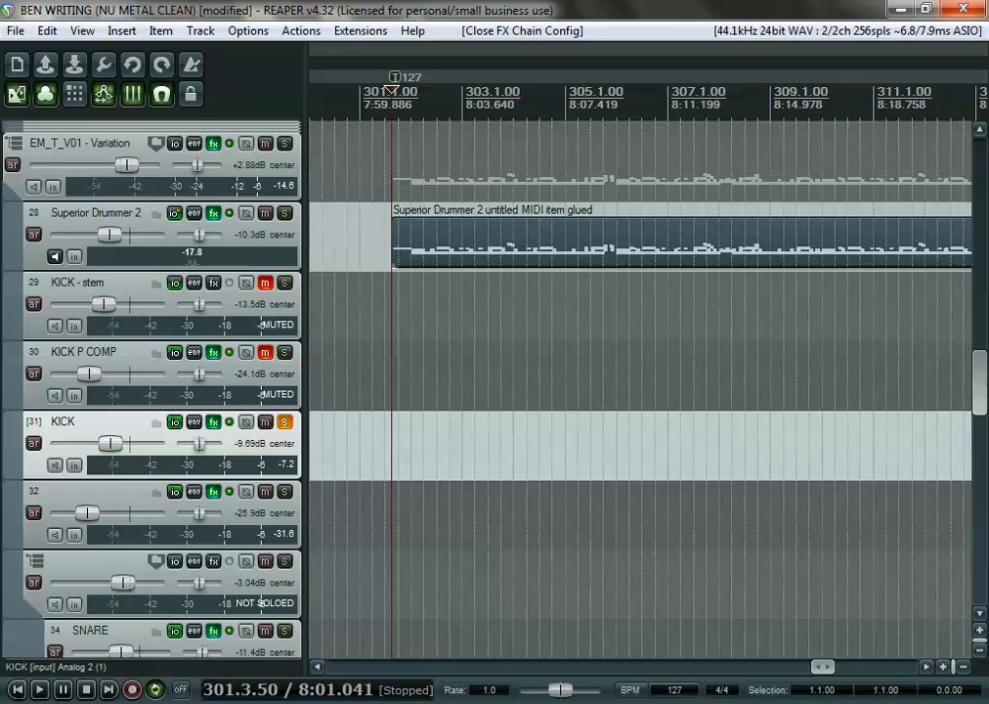
- Unsolo the KICK track and briefly play the full drum mix
scroll(284, 284, down, 1)
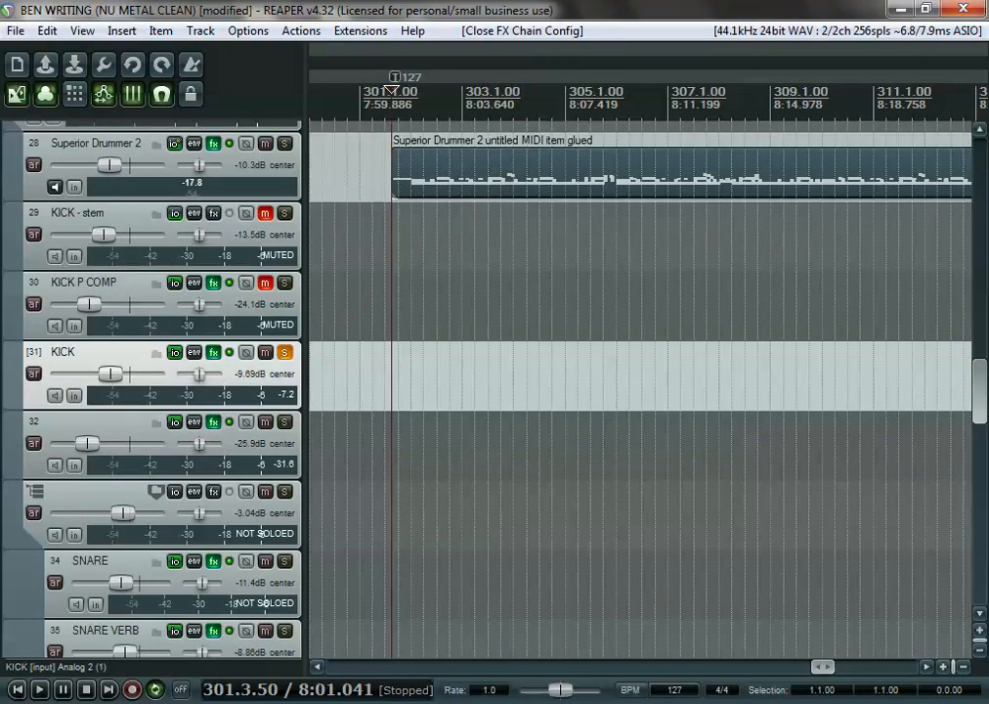
scroll(156, 391, down, 1)
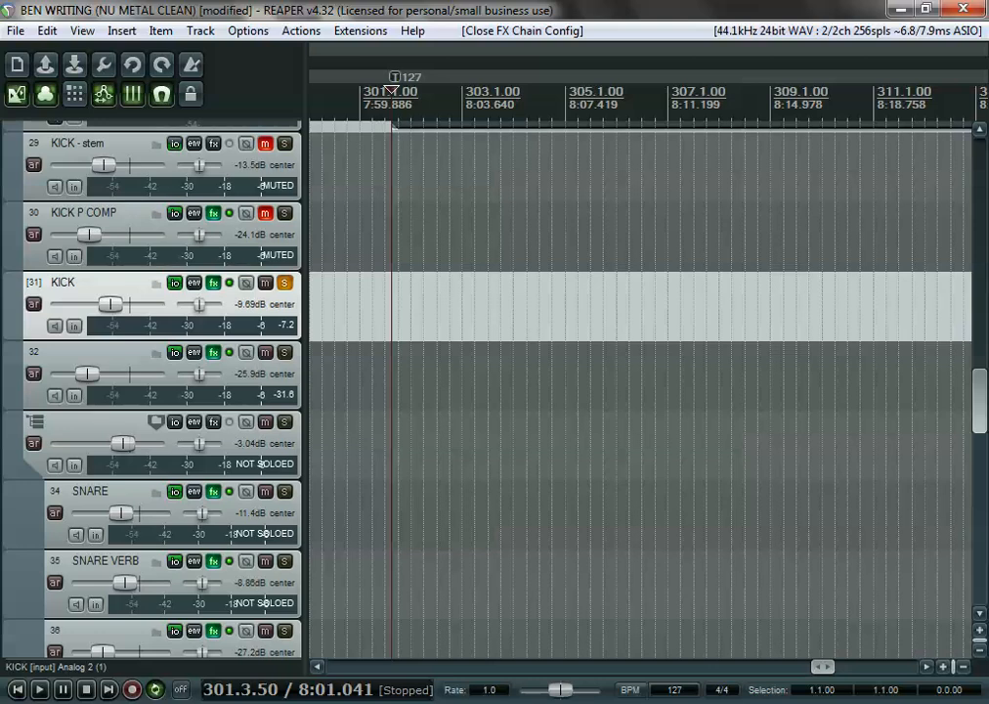
click(284, 282)
key(space)
scroll(285, 283, down, 2)
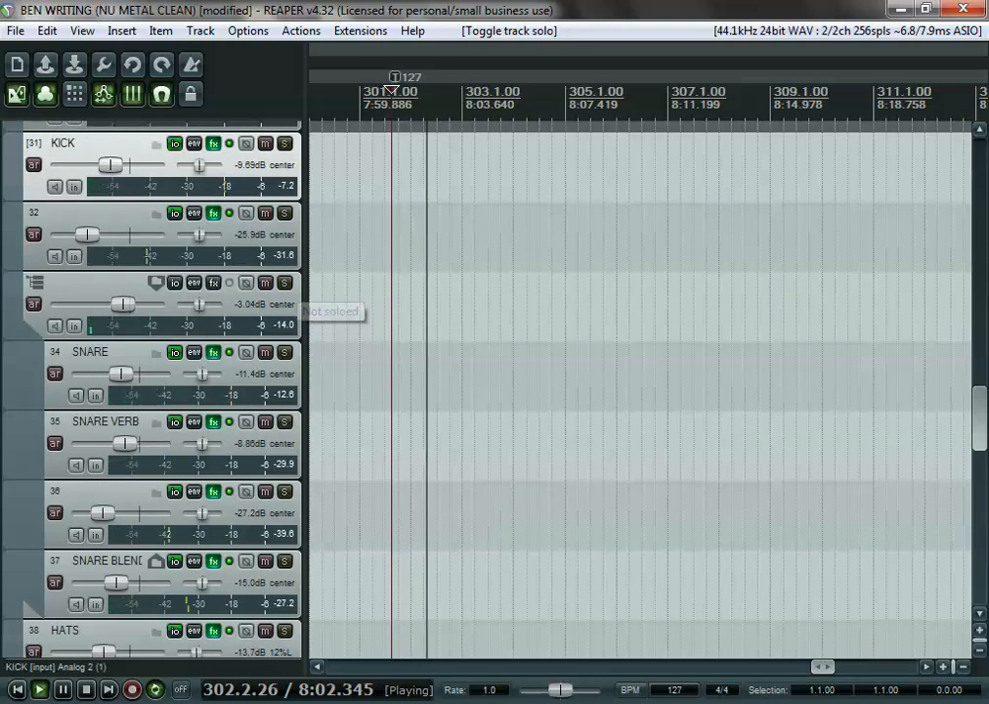
scroll(285, 282, up, 1)
key(space)
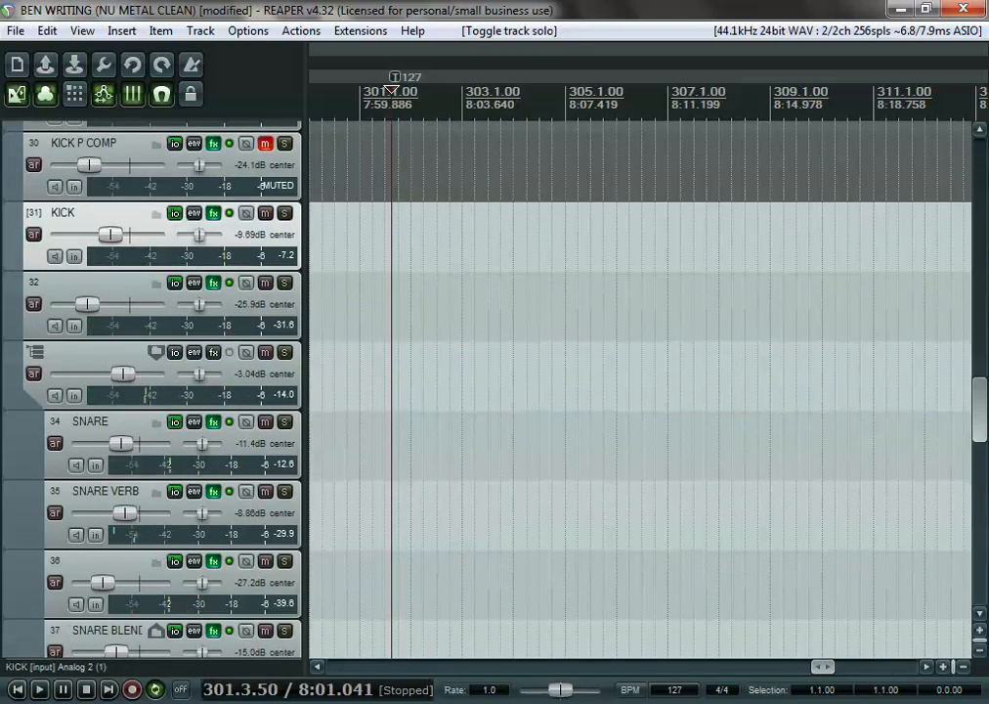
- Open the SNARE track's effects chain and examine its API-2500 compressor settings
scroll(156, 391, down, 1)
click(213, 351)
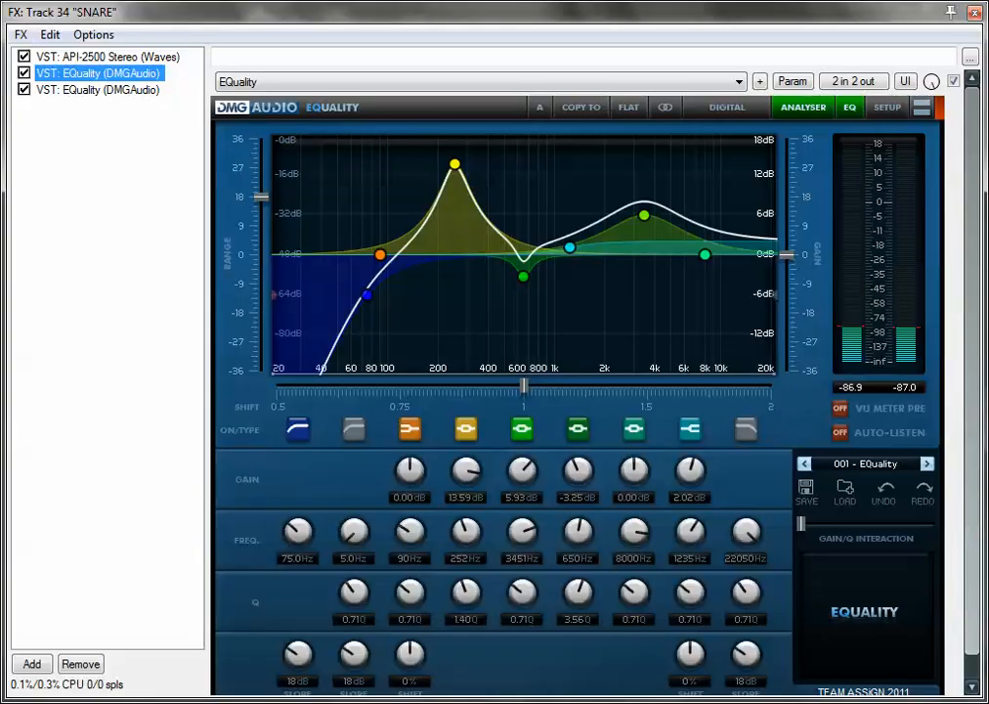
click(108, 56)
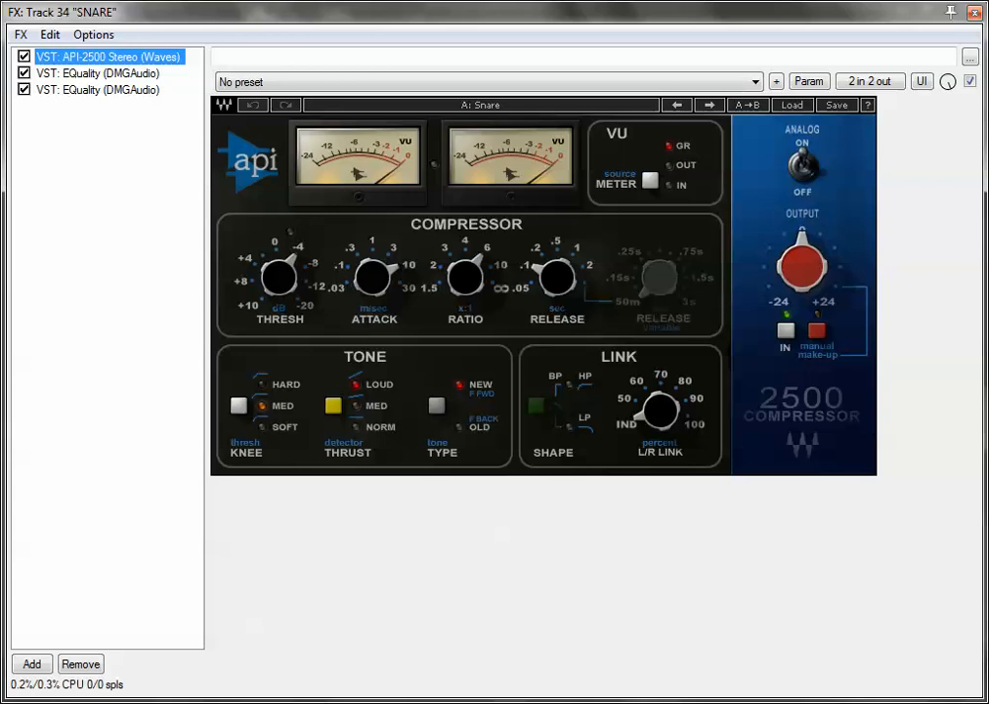
mouse_move(280, 278)
- Examine the curves of both EQuality equalizers on the SNARE track and close its effects chain
click(98, 73)
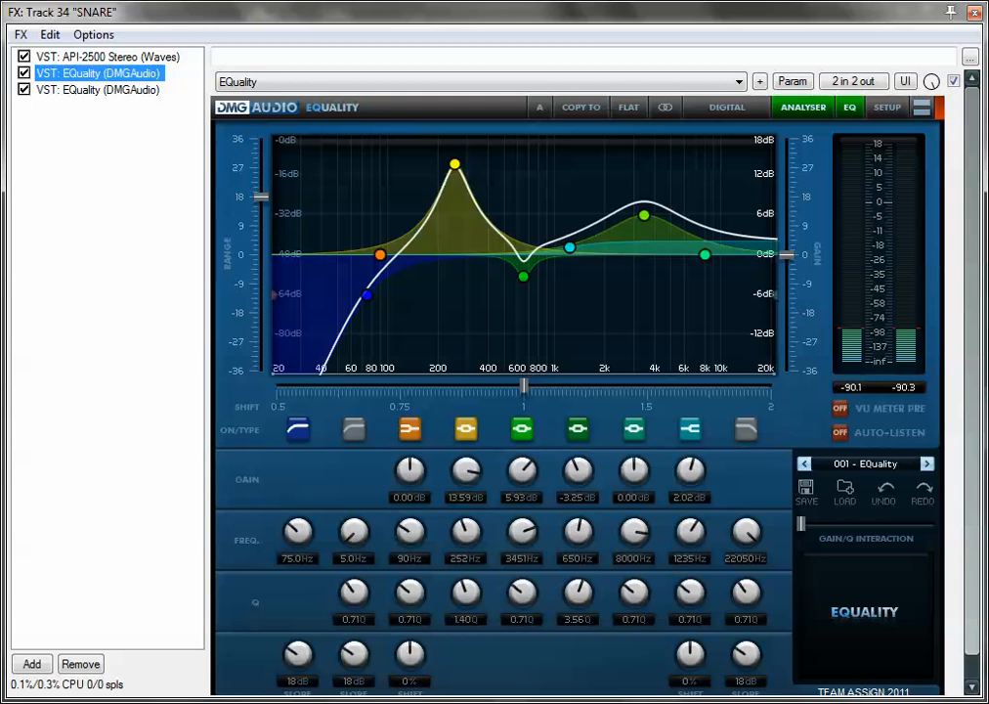
click(105, 264)
click(98, 90)
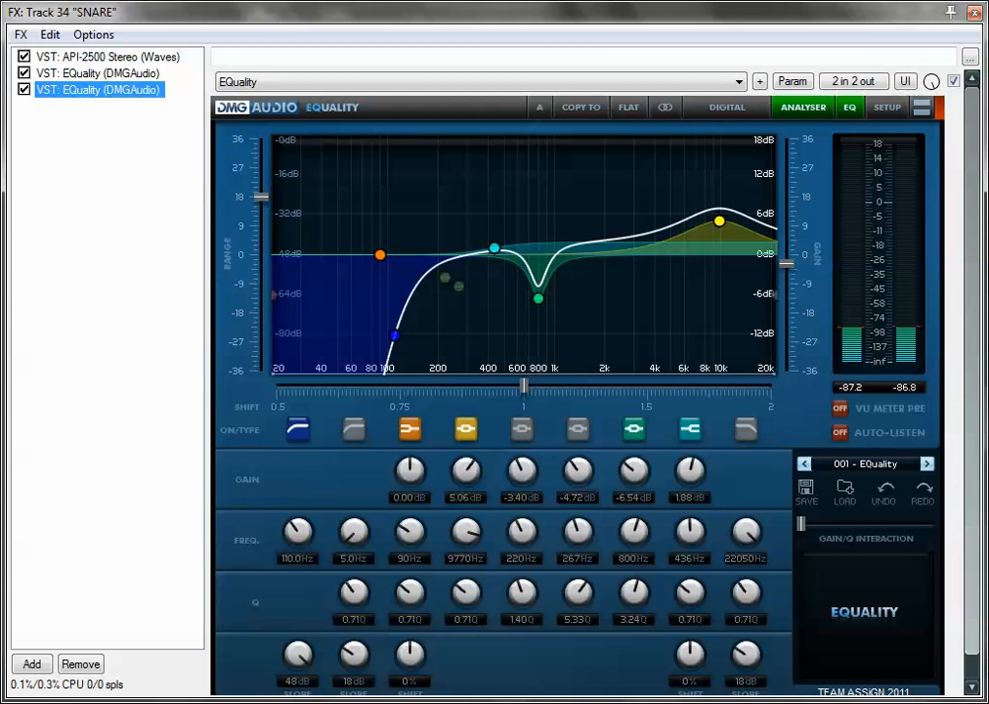
click(939, 107)
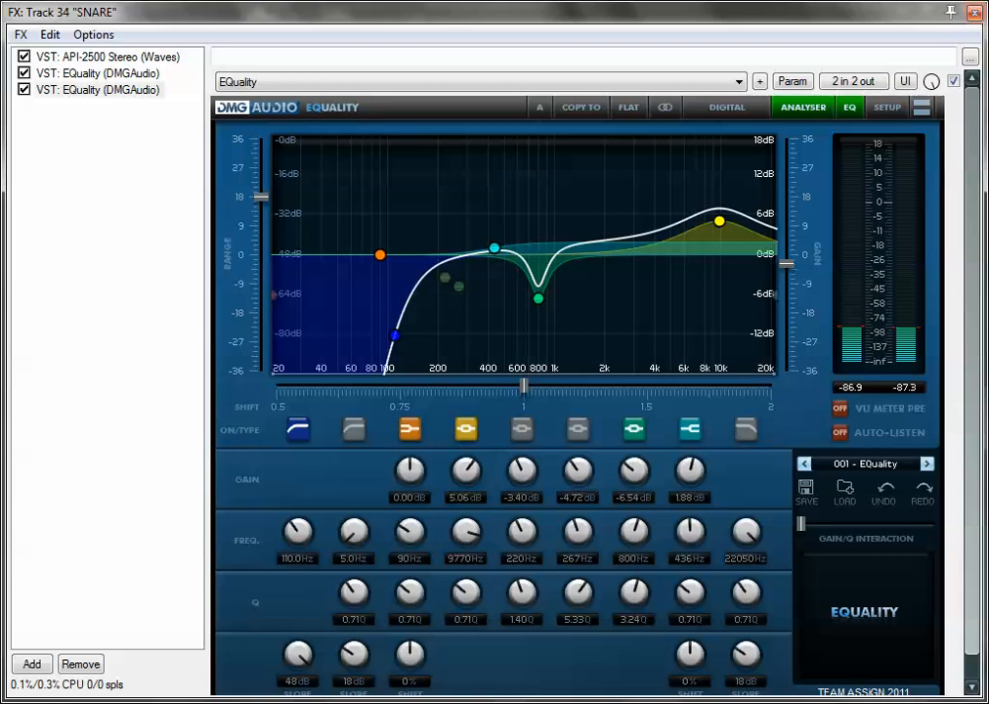
key(Down)
key(Down)
key(Down)
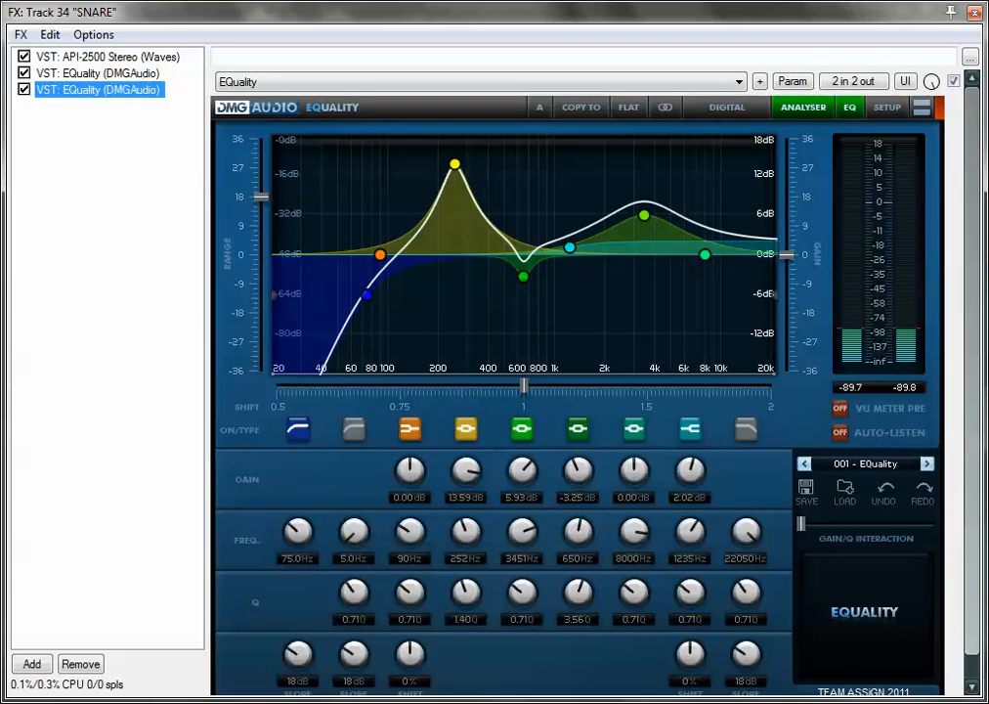
key(Escape)
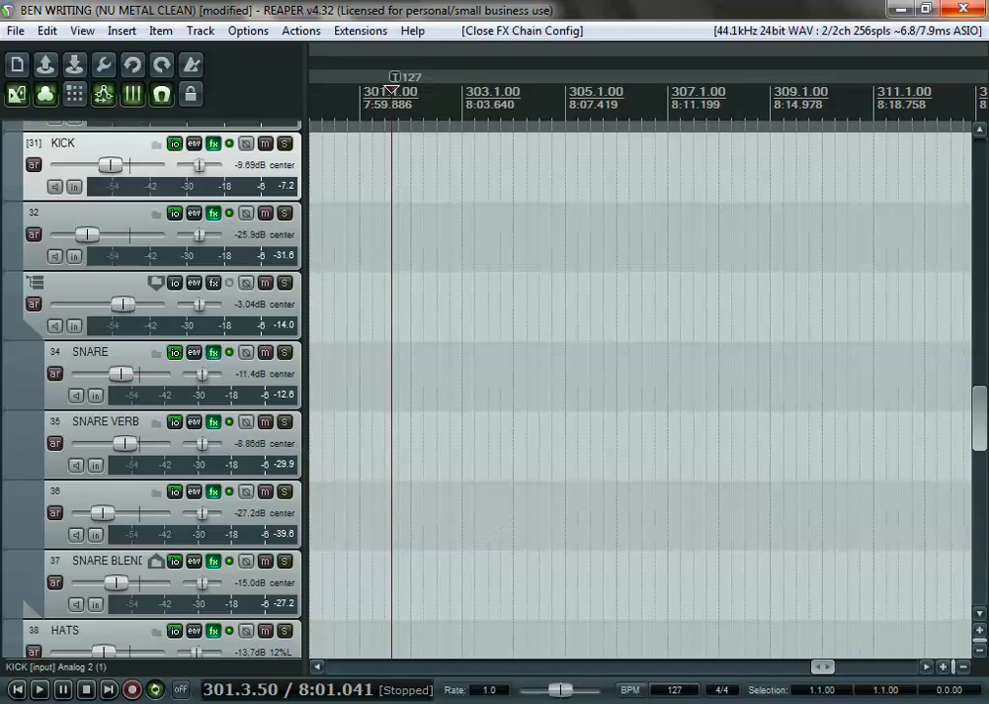
- Reopen the Superior Drummer 2 instrument on track 28
scroll(635, 391, down, 1)
scroll(636, 391, up, 6)
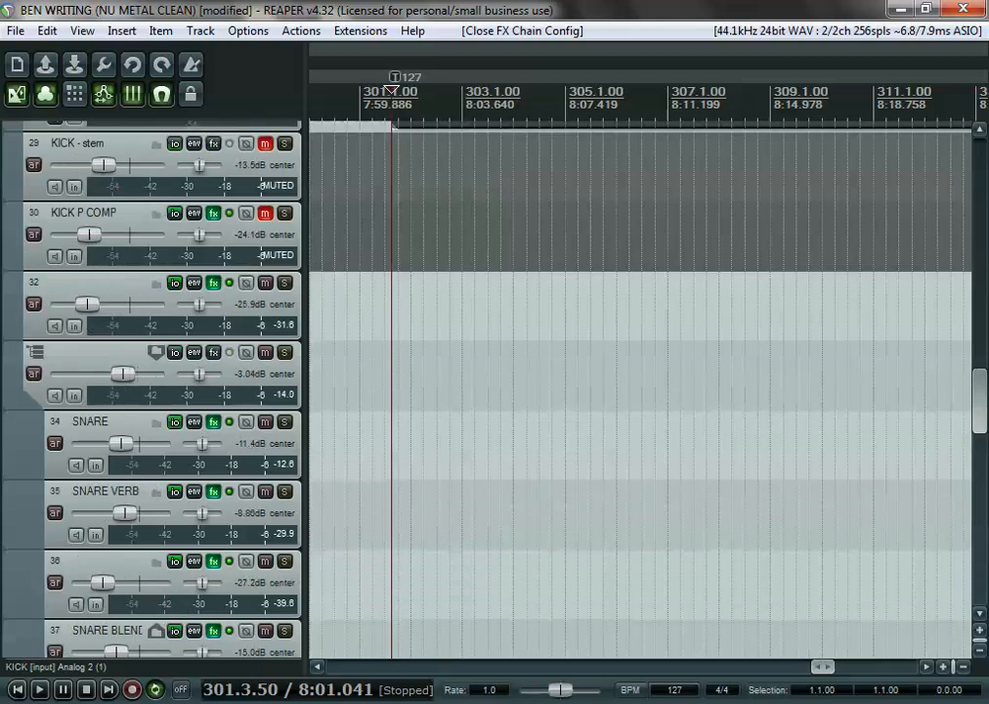
click(213, 283)
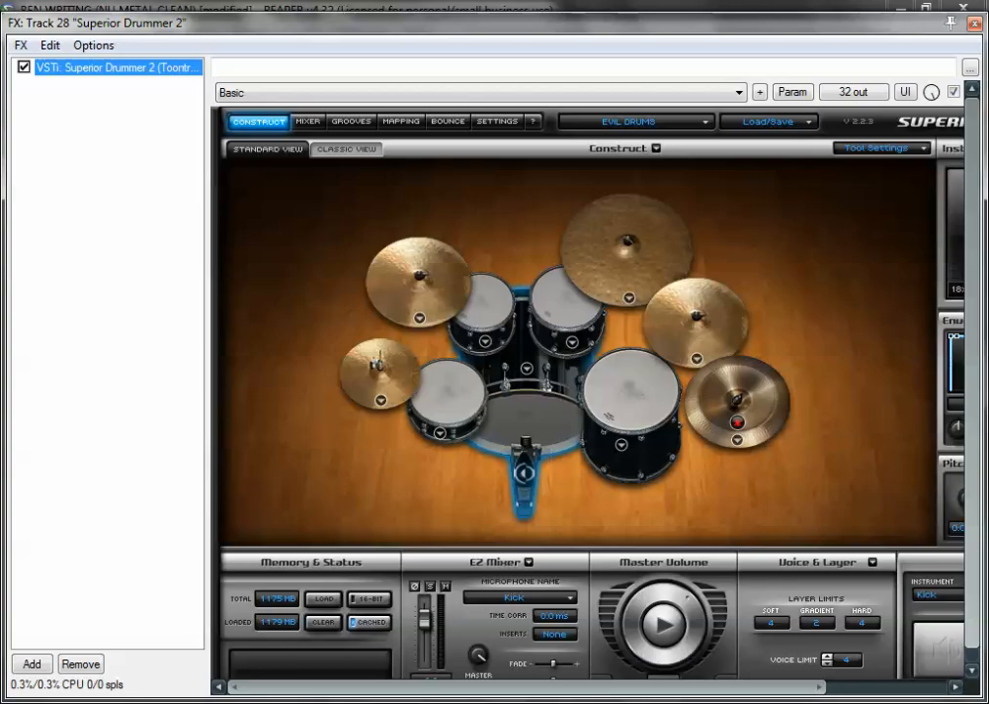
- Examine the mixer channel levels and output routing in Superior Drummer 2, and close its effects window
click(308, 122)
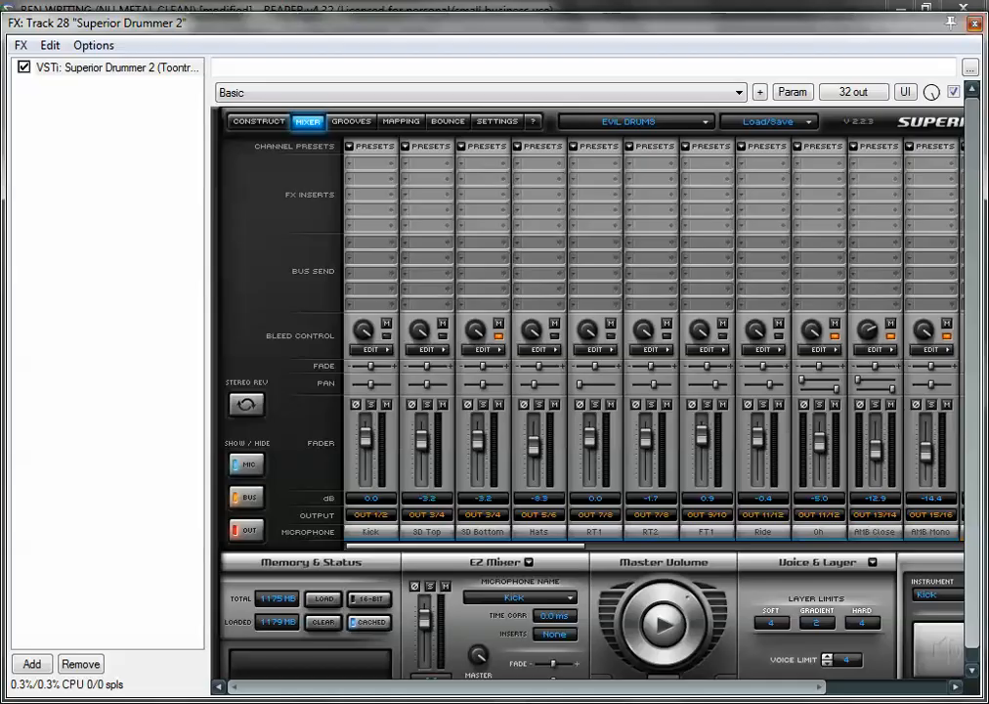
click(975, 24)
- Open the SNARE VERB track's effects chain, examine the impulse response and mix settings of Altiverb 6, and close the chain
scroll(635, 391, down, 4)
scroll(156, 391, down, 2)
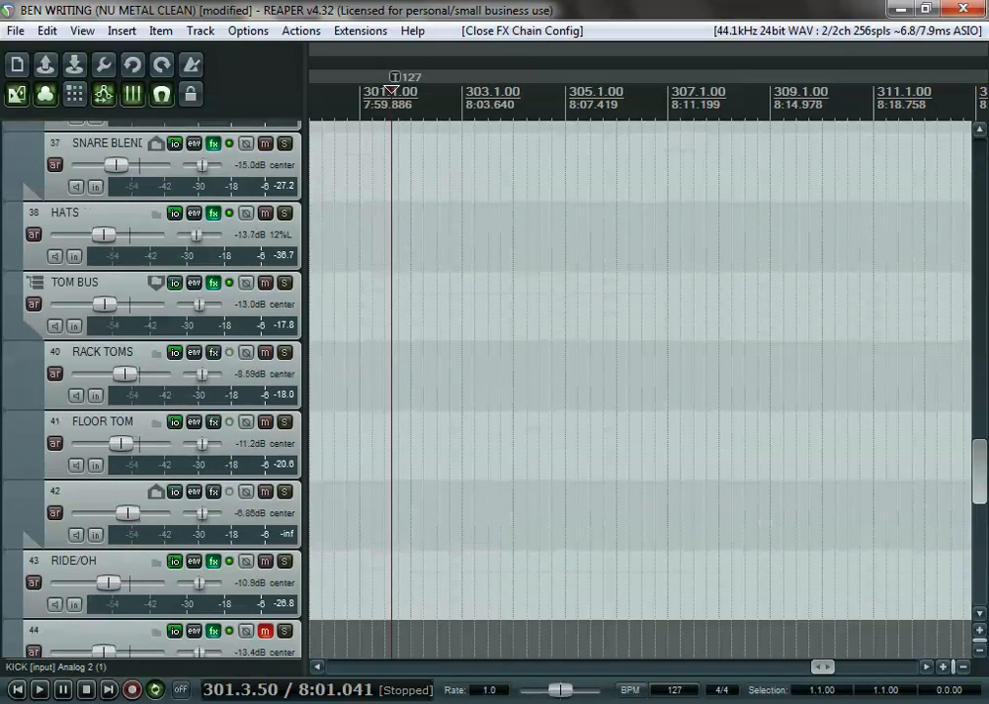
scroll(156, 391, up, 4)
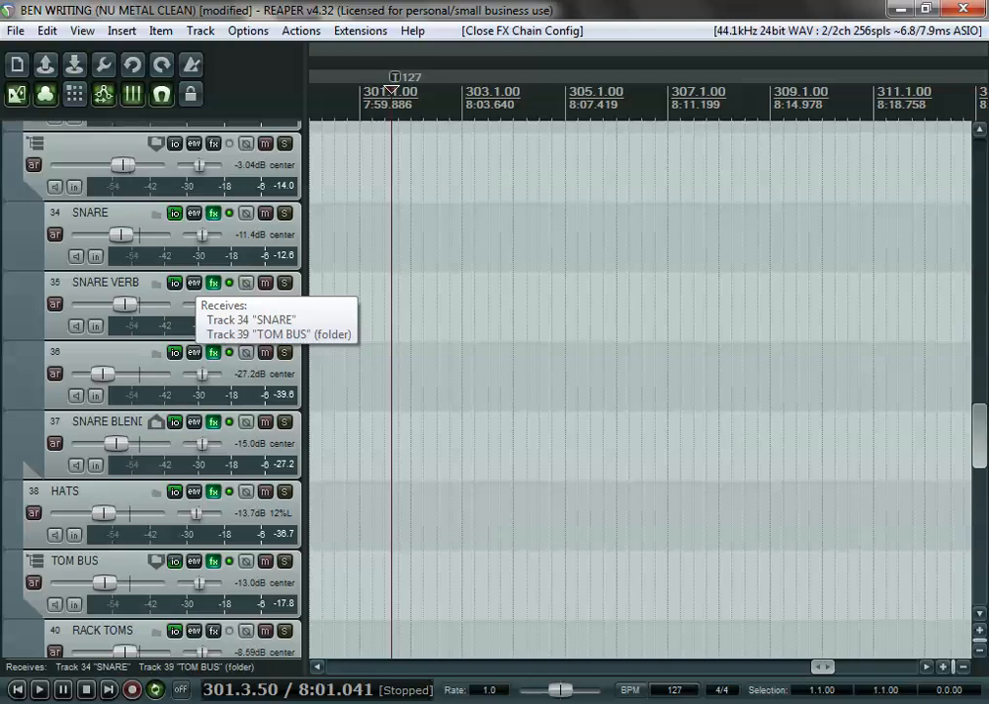
click(213, 282)
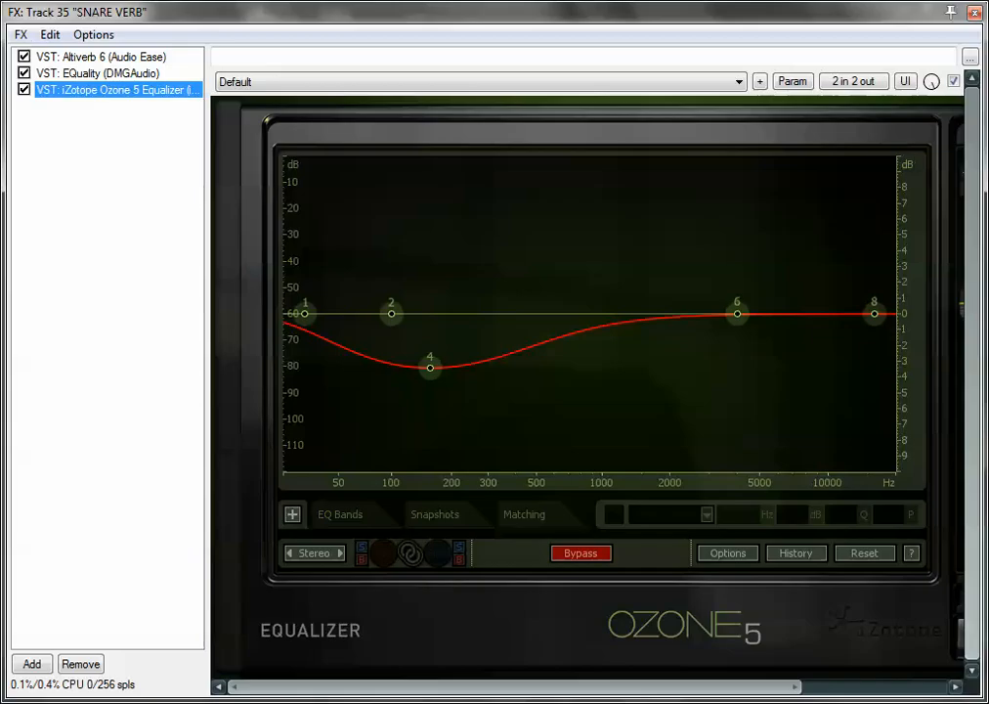
click(102, 57)
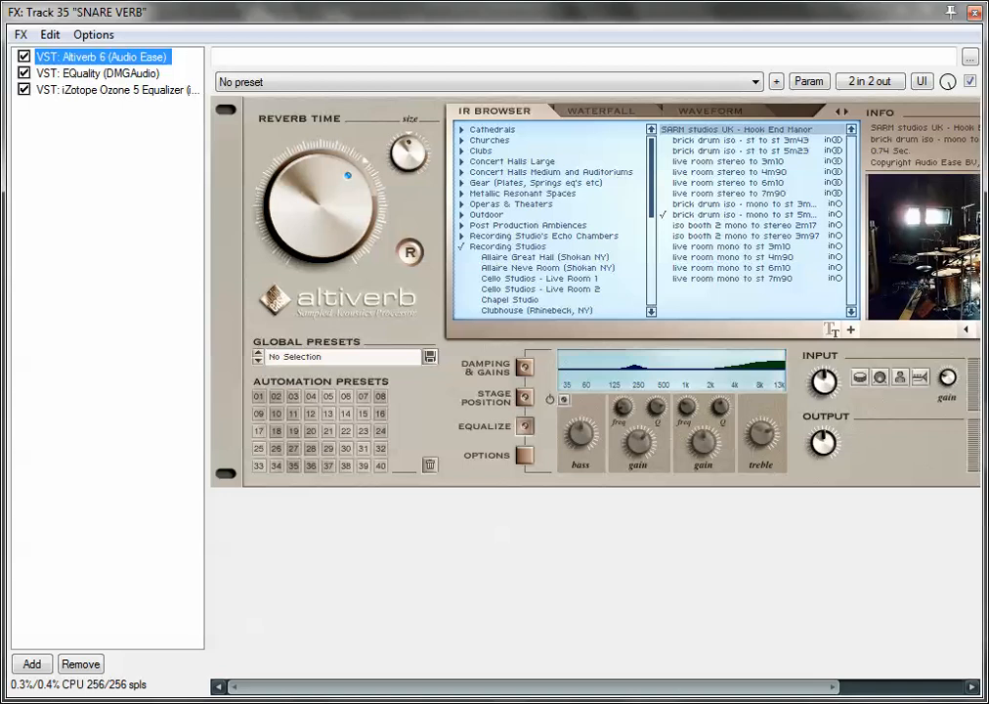
drag(651, 176, 651, 230)
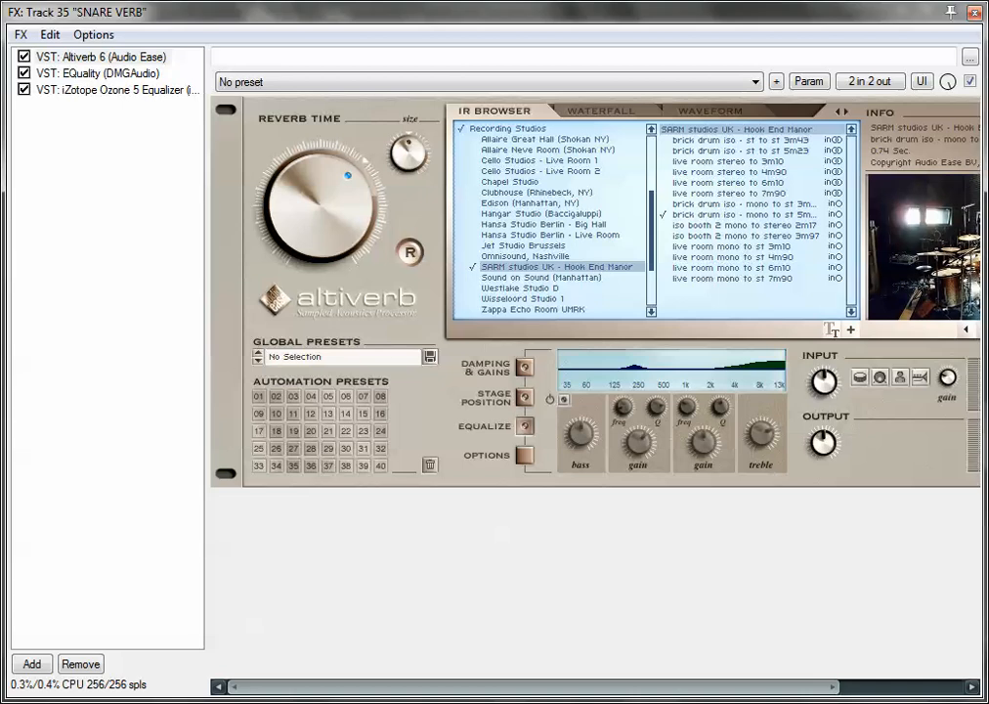
drag(533, 687, 643, 687)
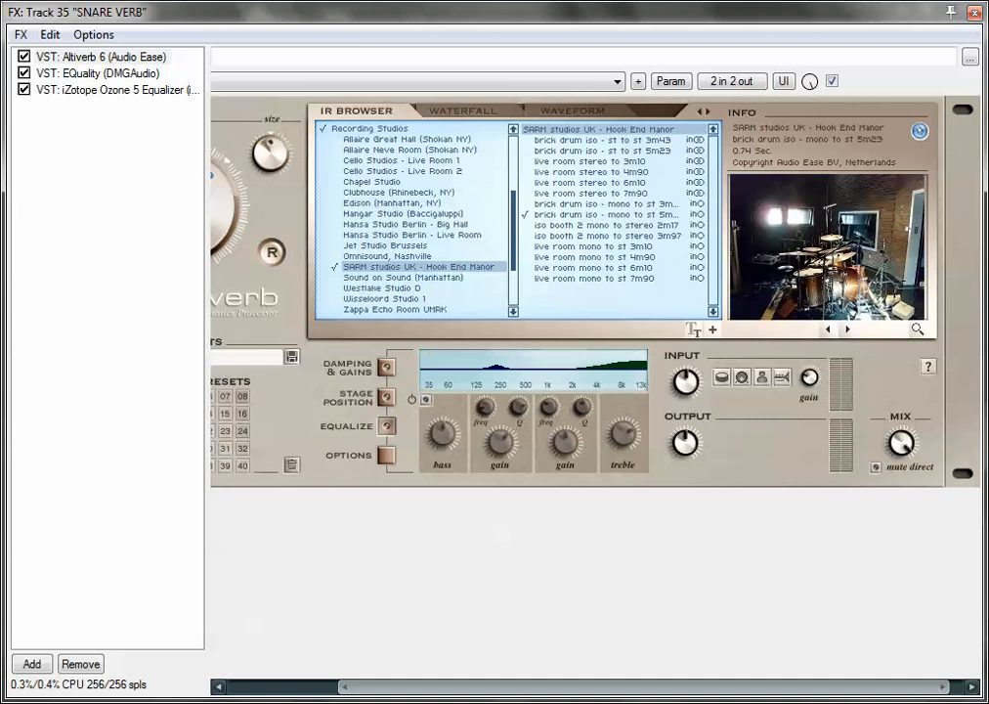
click(975, 13)
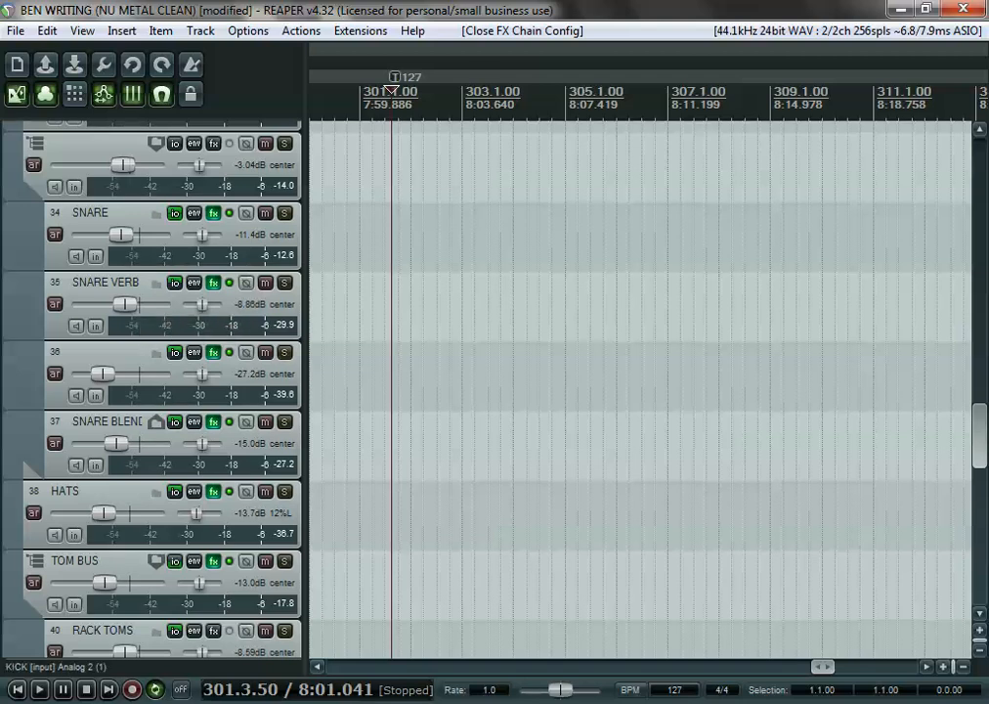
- Reopen the SNARE VERB effects chain and switch Altiverb's equalizer section on and back off
click(213, 282)
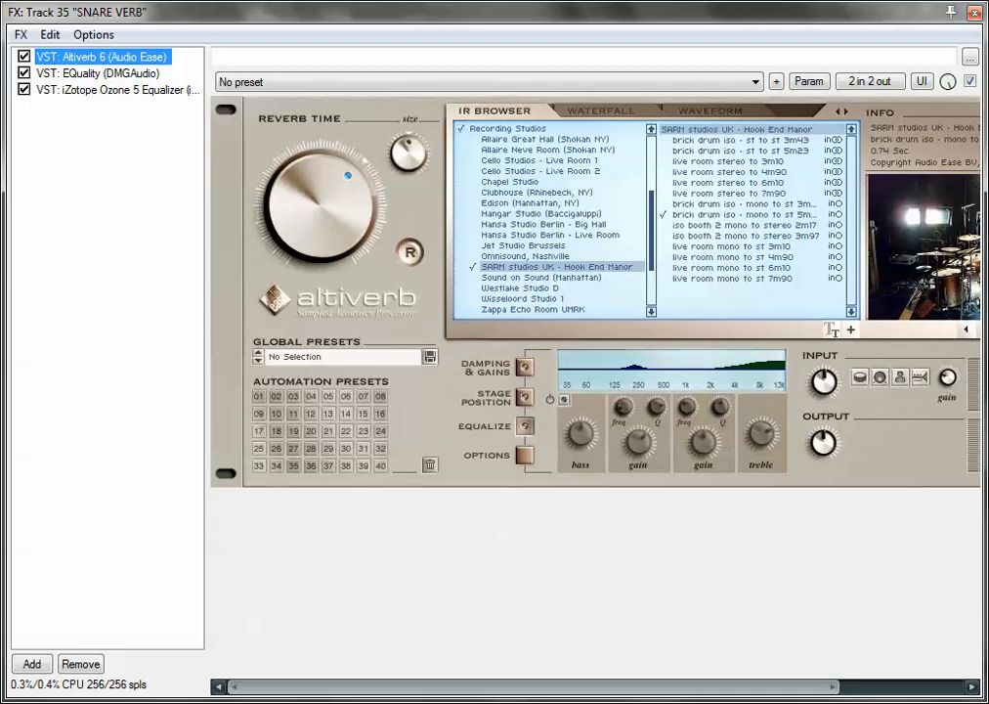
click(563, 399)
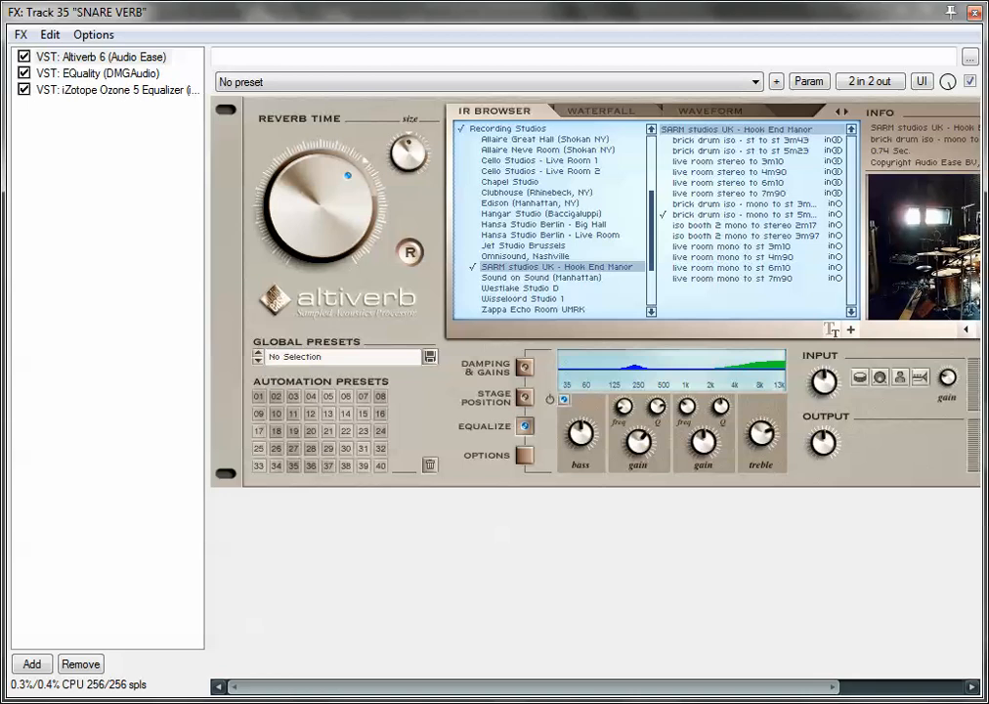
click(564, 399)
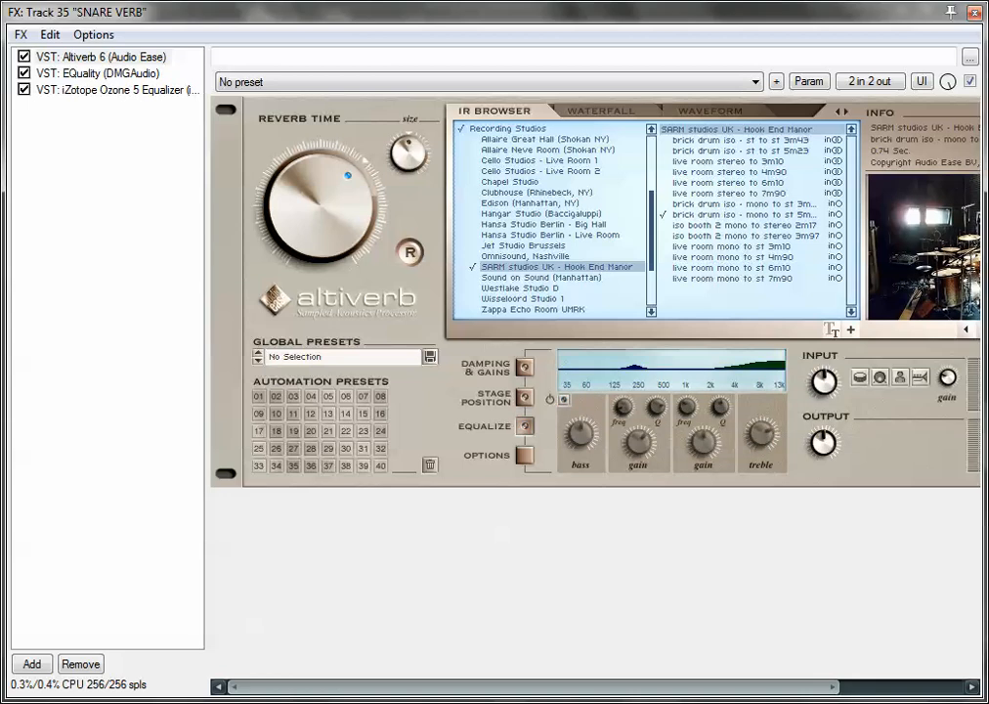
- Examine the EQuality curve on SNARE VERB and the settings of band 4 in the Ozone 5 Equalizer
click(98, 73)
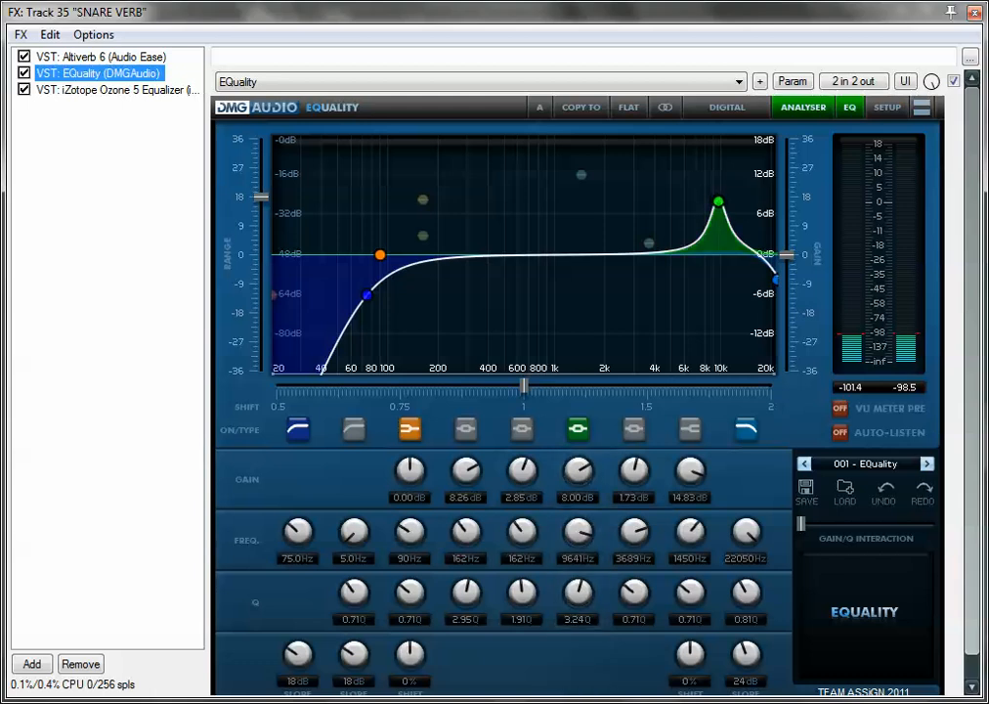
click(117, 90)
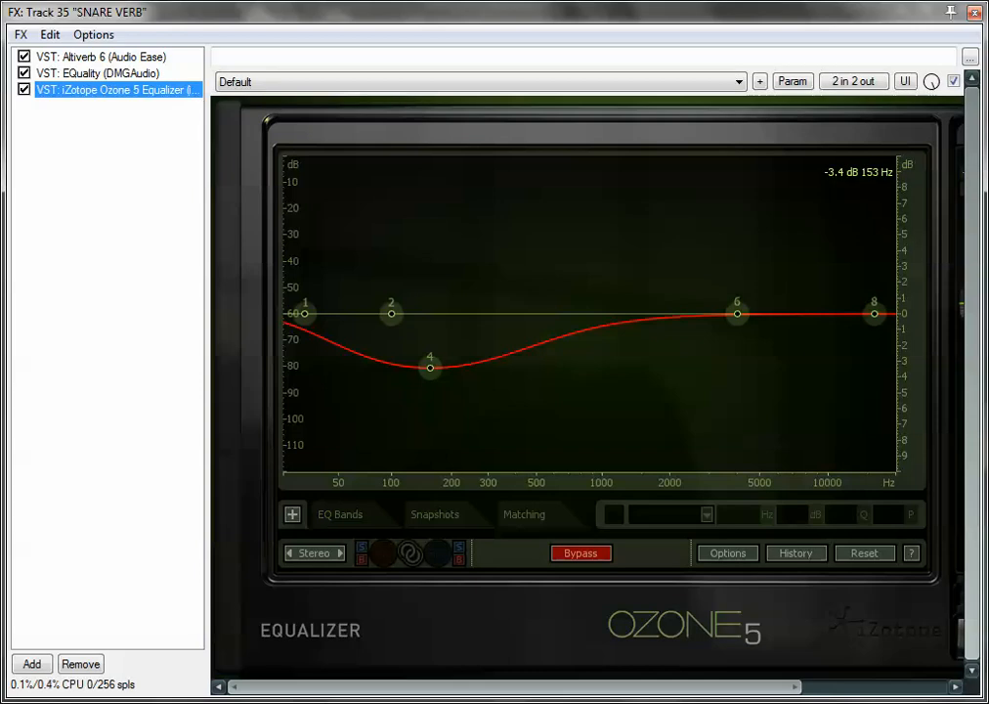
click(428, 368)
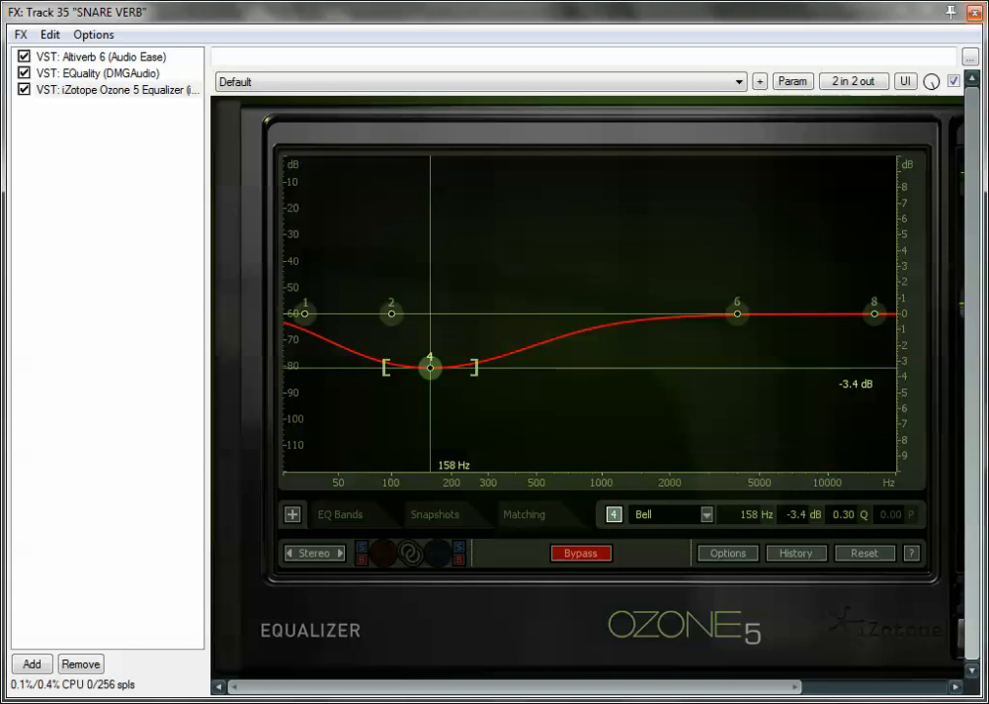
- Compare the EQuality and Ozone 5 Equalizer curves on SNARE VERB repeatedly, and close the effects chain
click(111, 73)
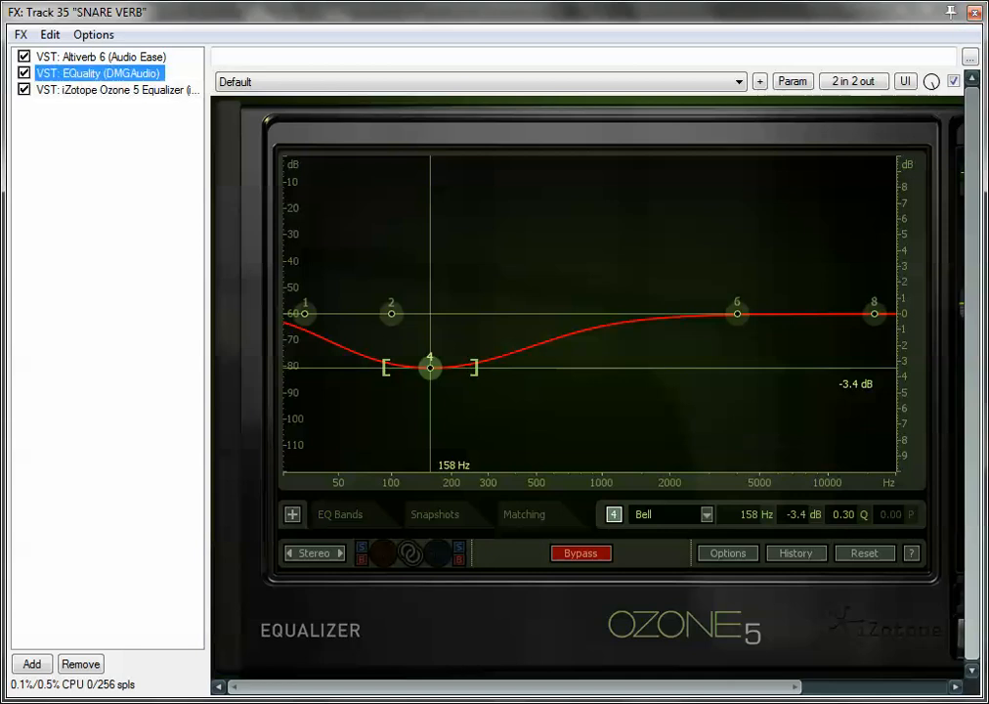
click(116, 90)
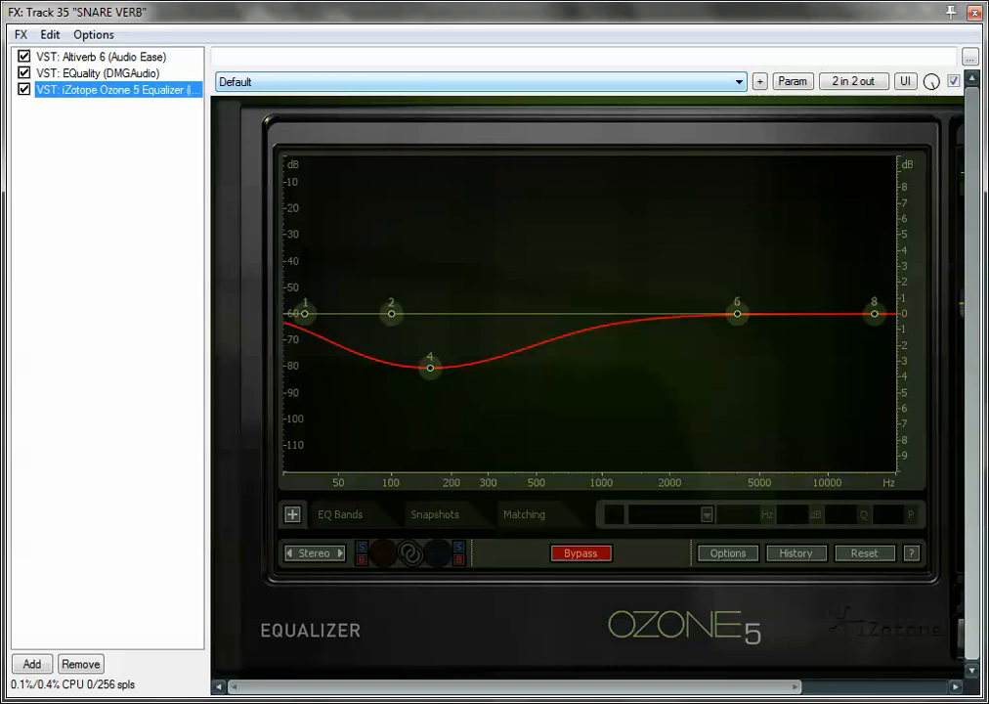
click(98, 73)
click(117, 90)
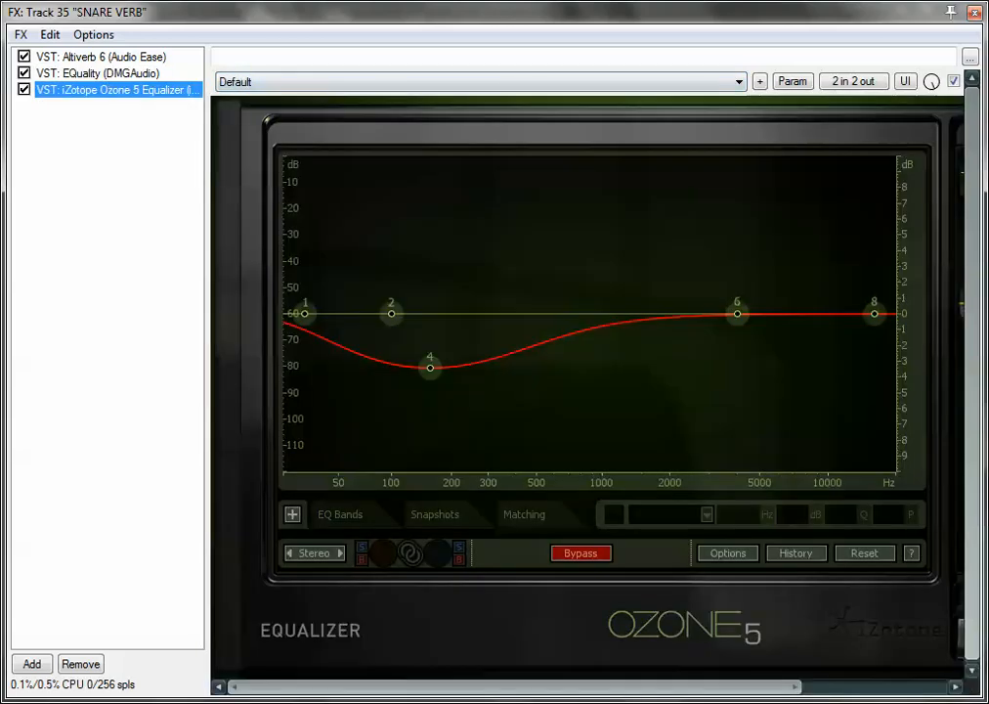
click(98, 74)
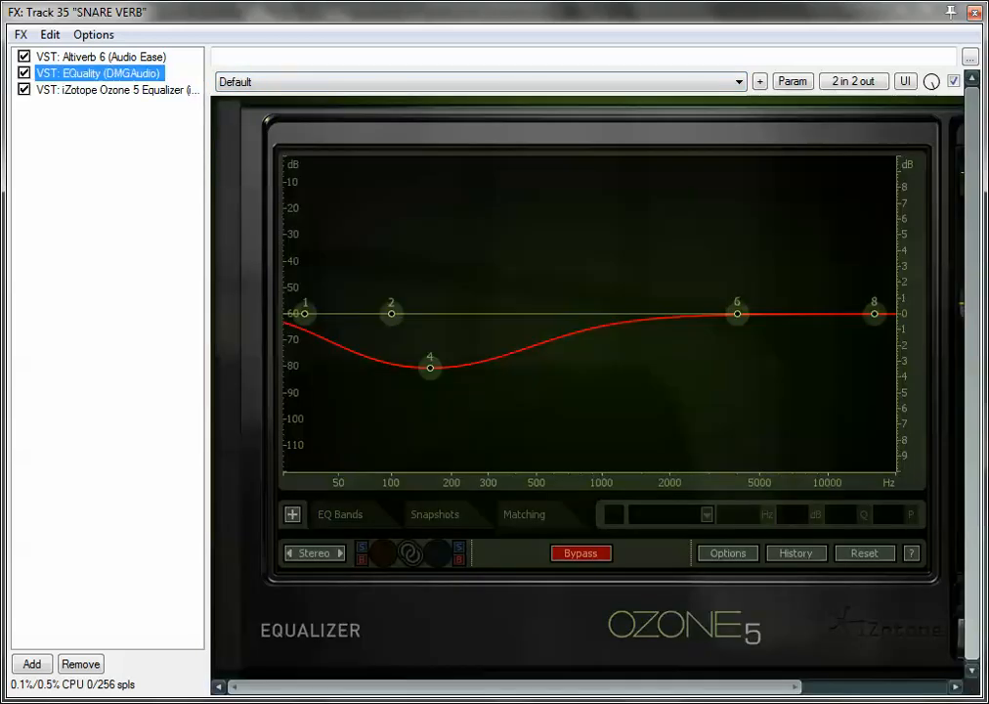
click(117, 90)
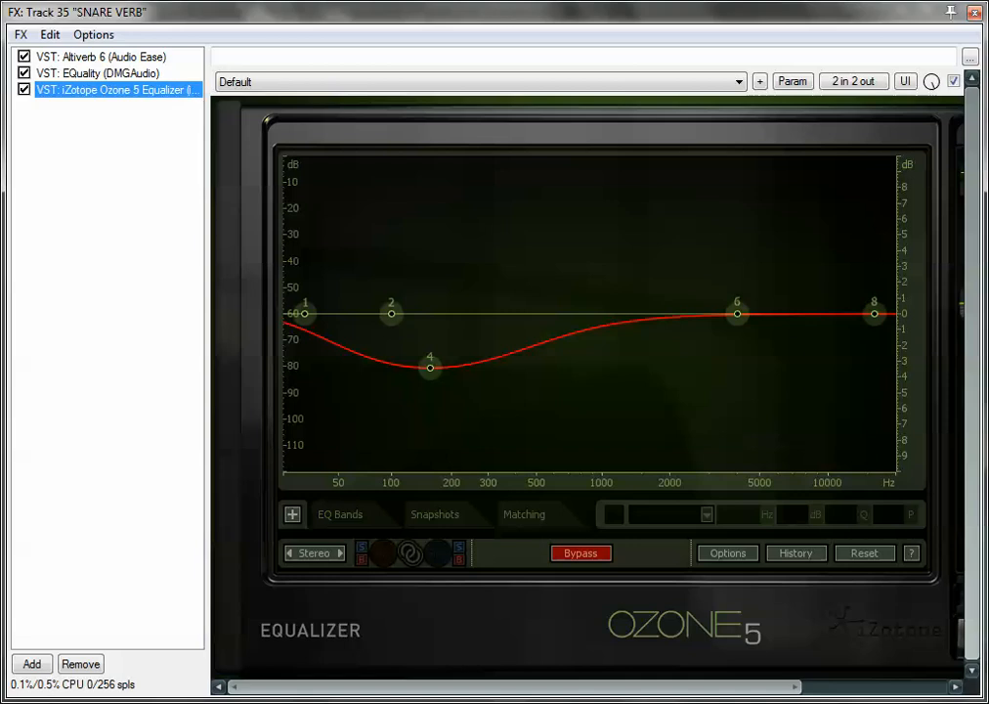
click(98, 74)
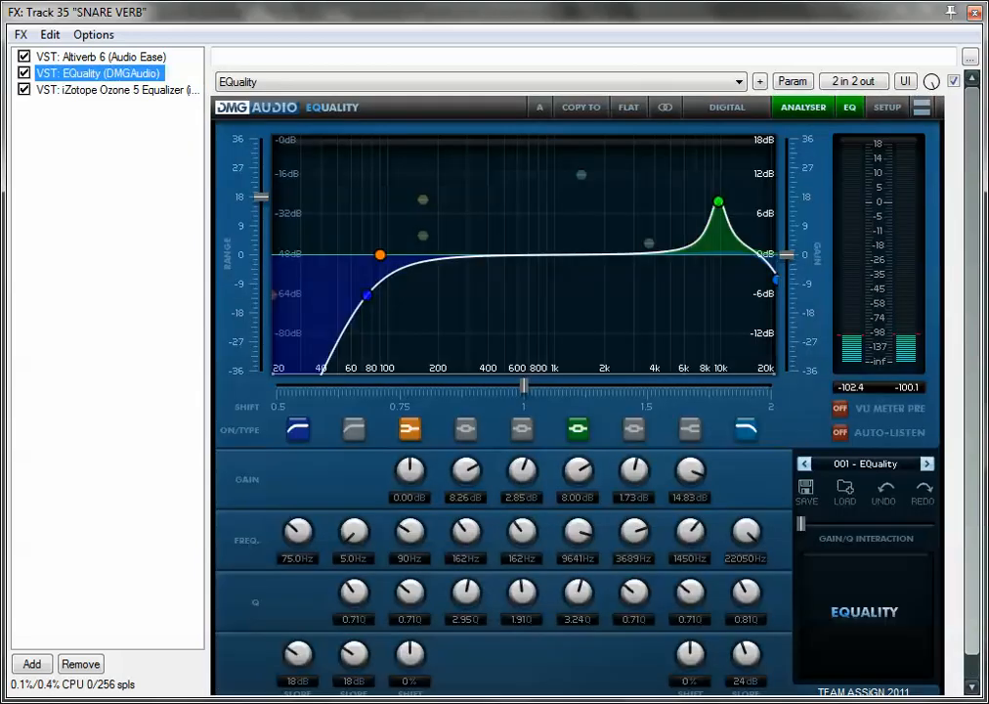
click(117, 90)
click(98, 73)
click(975, 12)
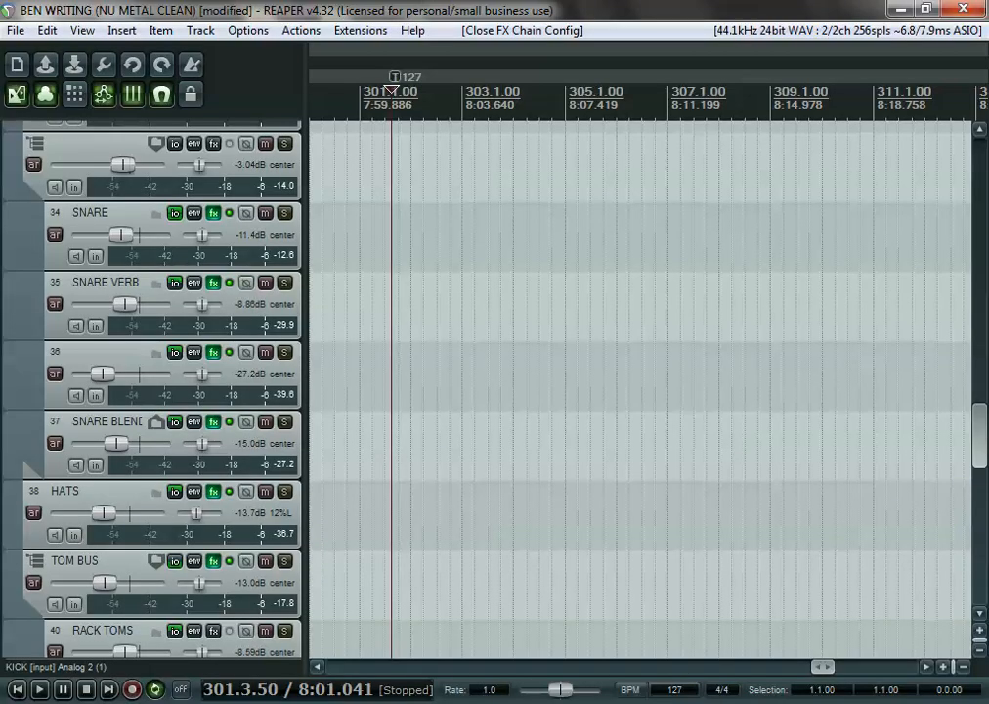
- Examine the snare sample selected in Drumagog 5 on track 36 and briefly play the drum mix
click(213, 352)
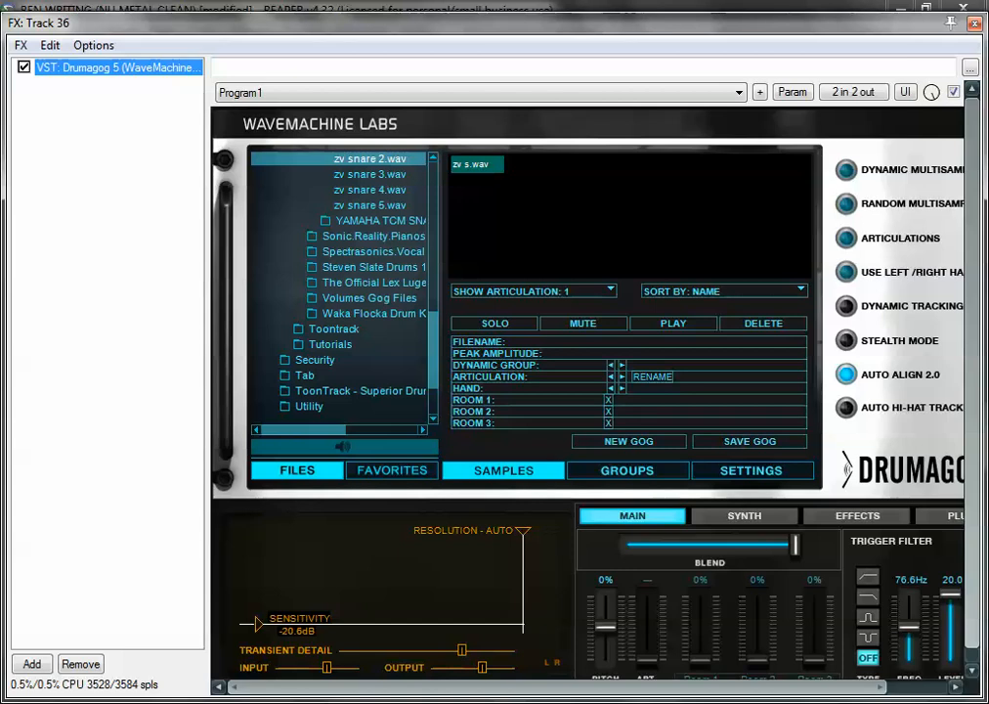
mouse_move(433, 350)
mouse_down()
mouse_move(433, 309)
mouse_move(433, 327)
mouse_up()
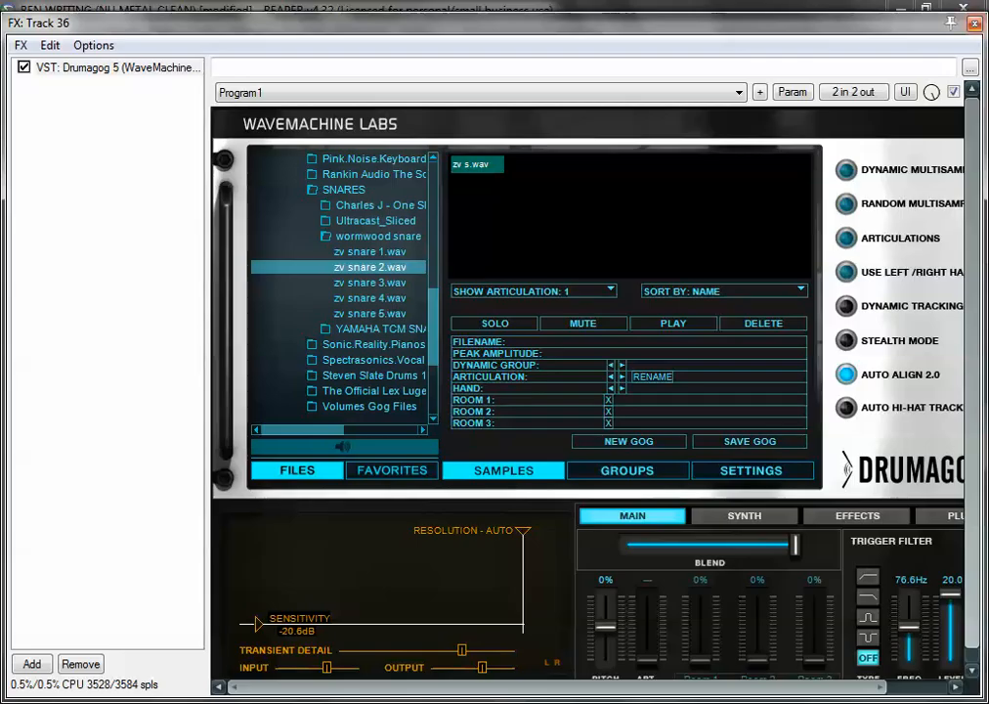
key(Escape)
key(space)
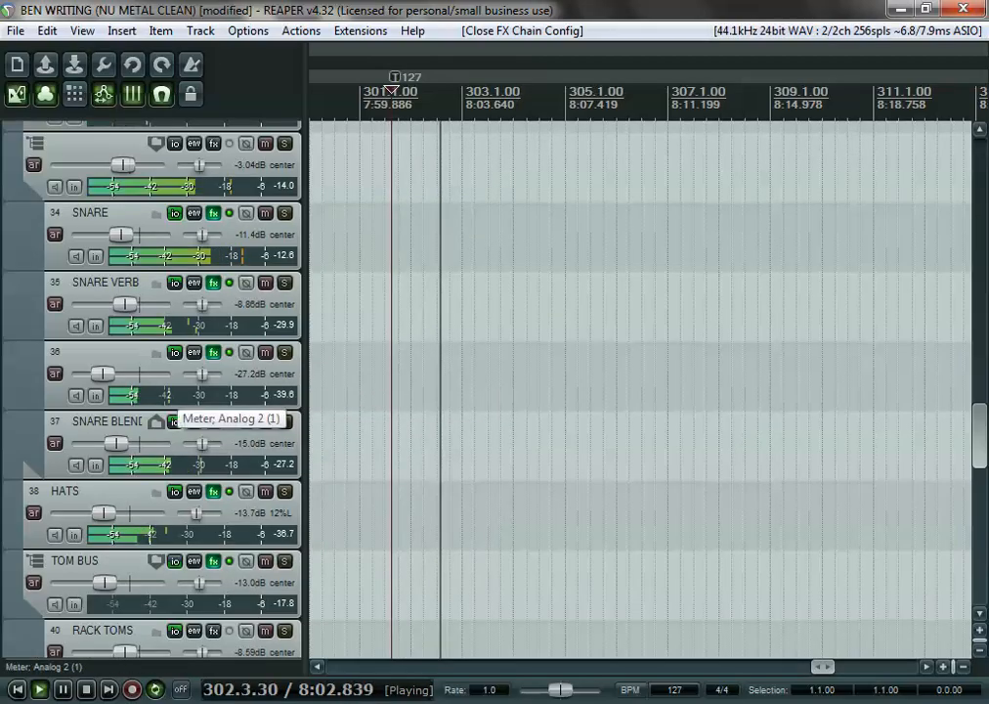
key(space)
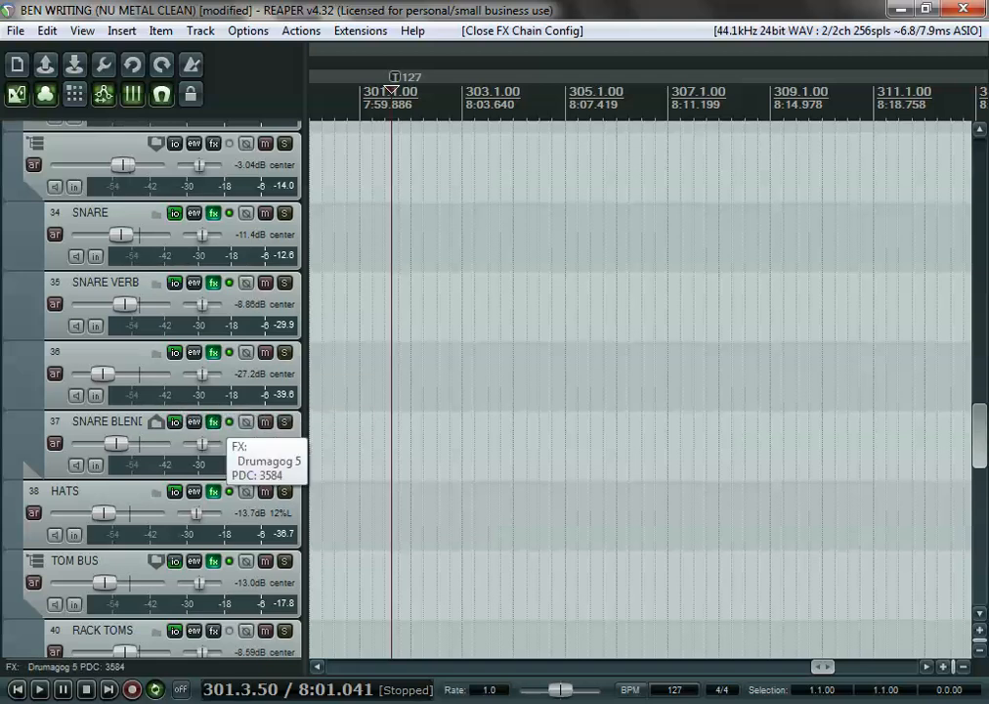
- Examine the full name of the snare sample selected in SNARE BLEND's Drumagog 5 and briefly play the drum mix
click(214, 422)
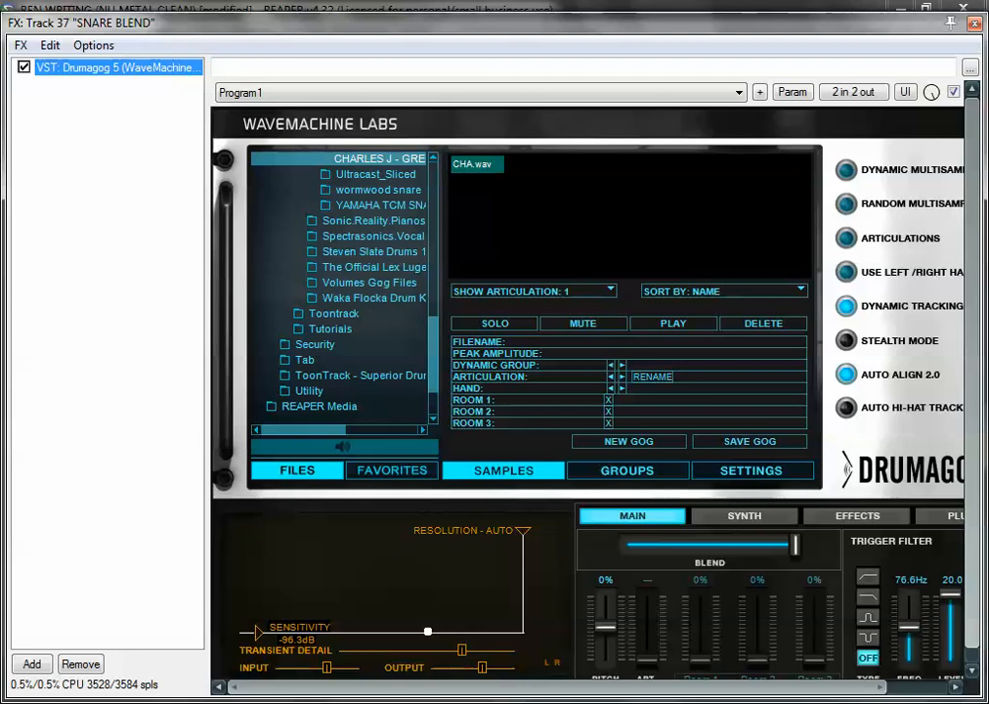
drag(433, 353, 433, 319)
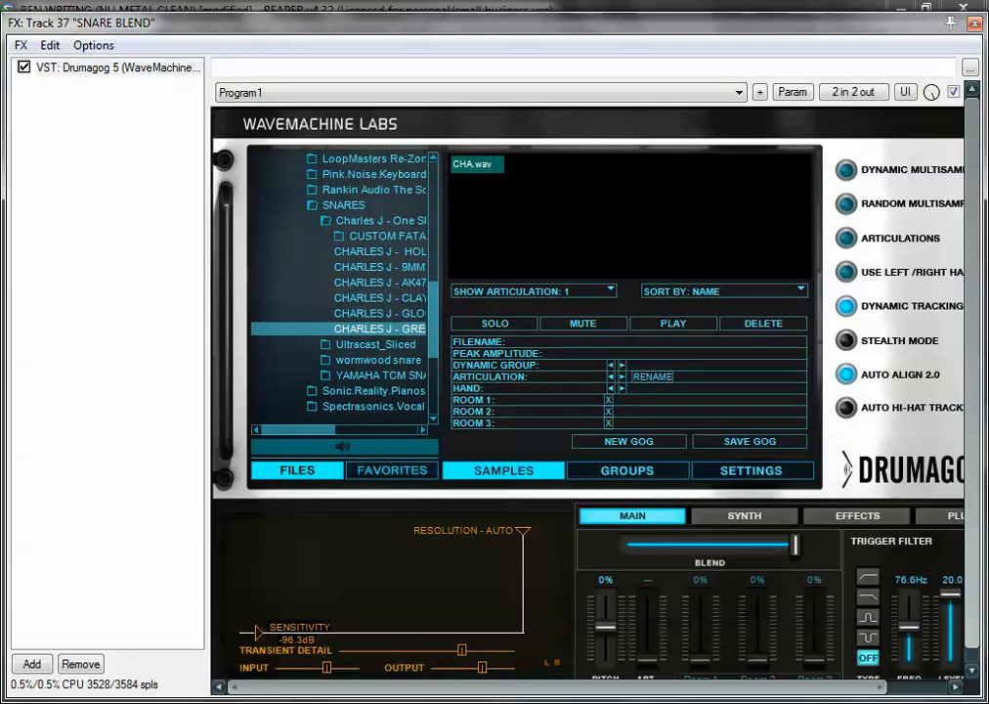
drag(301, 430, 324, 430)
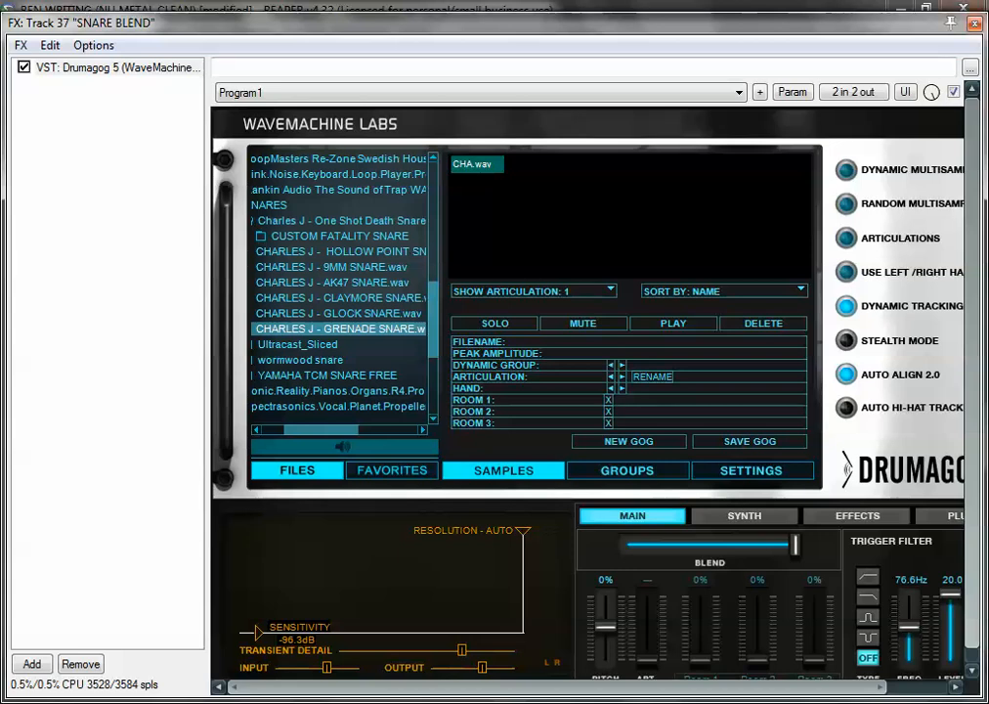
click(974, 23)
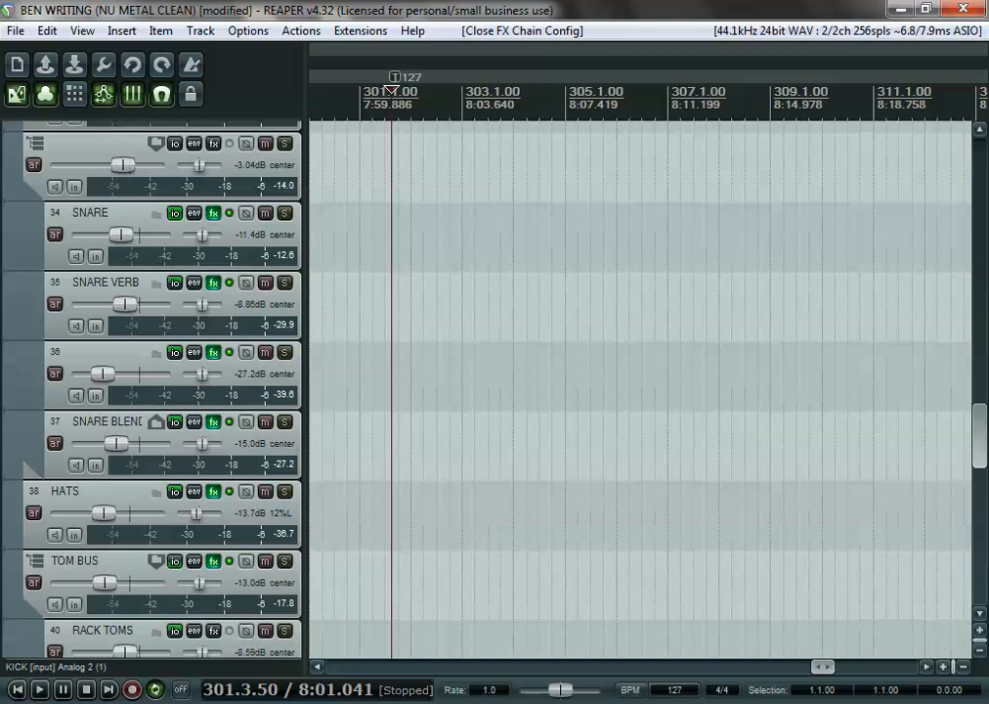
key(space)
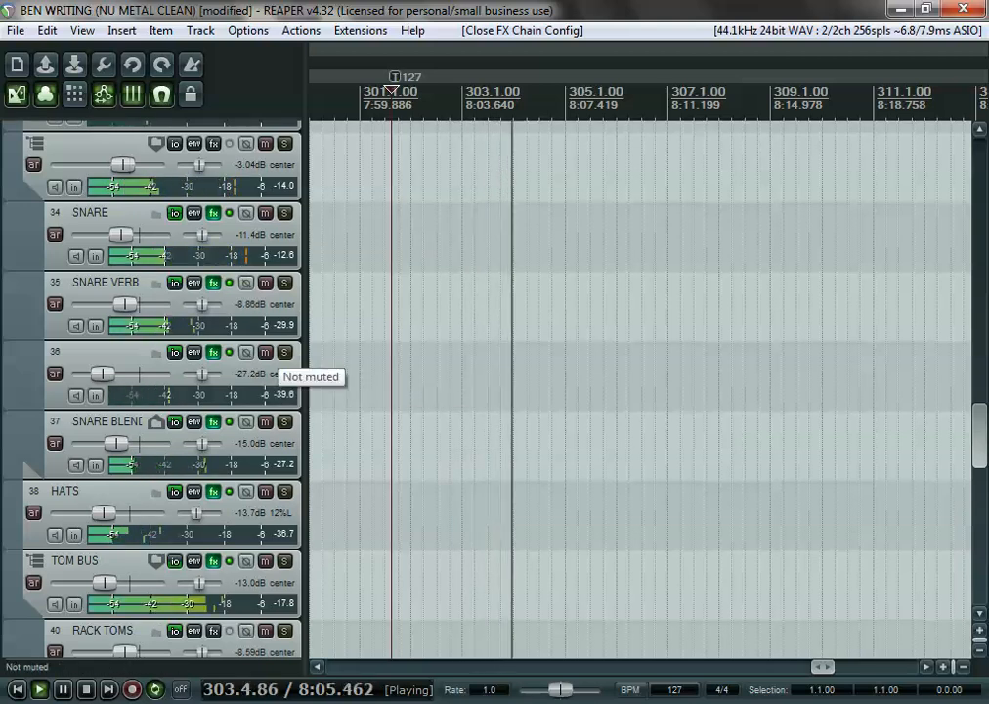
key(space)
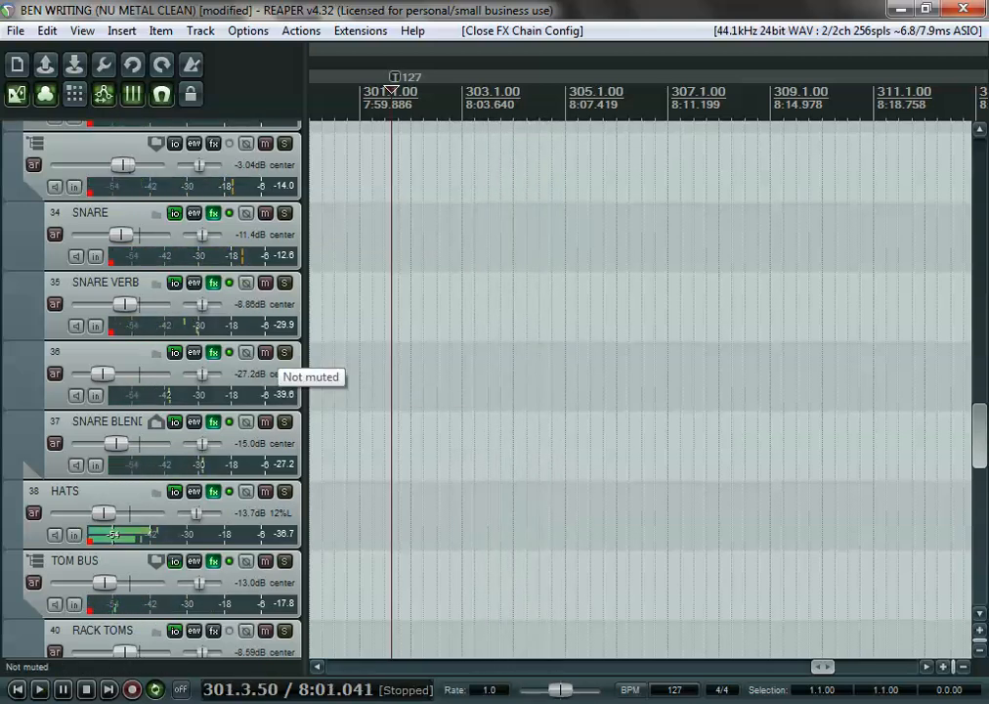
- Open the HATS track's effects chain, examine its EQuality curve, and close the chain
scroll(273, 362, up, 1)
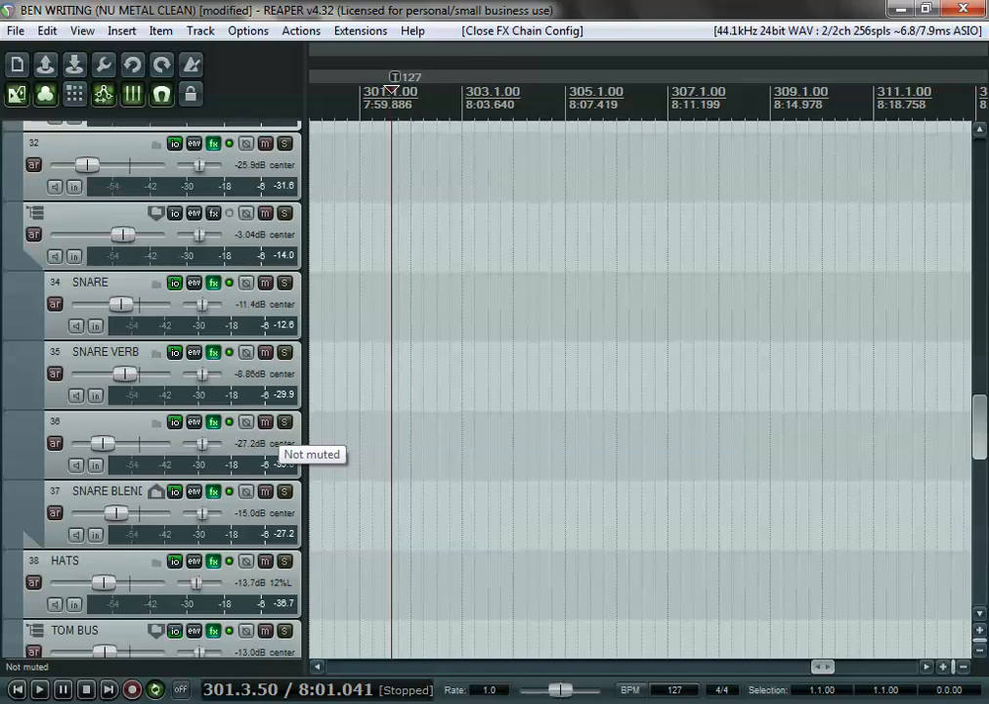
scroll(276, 442, down, 2)
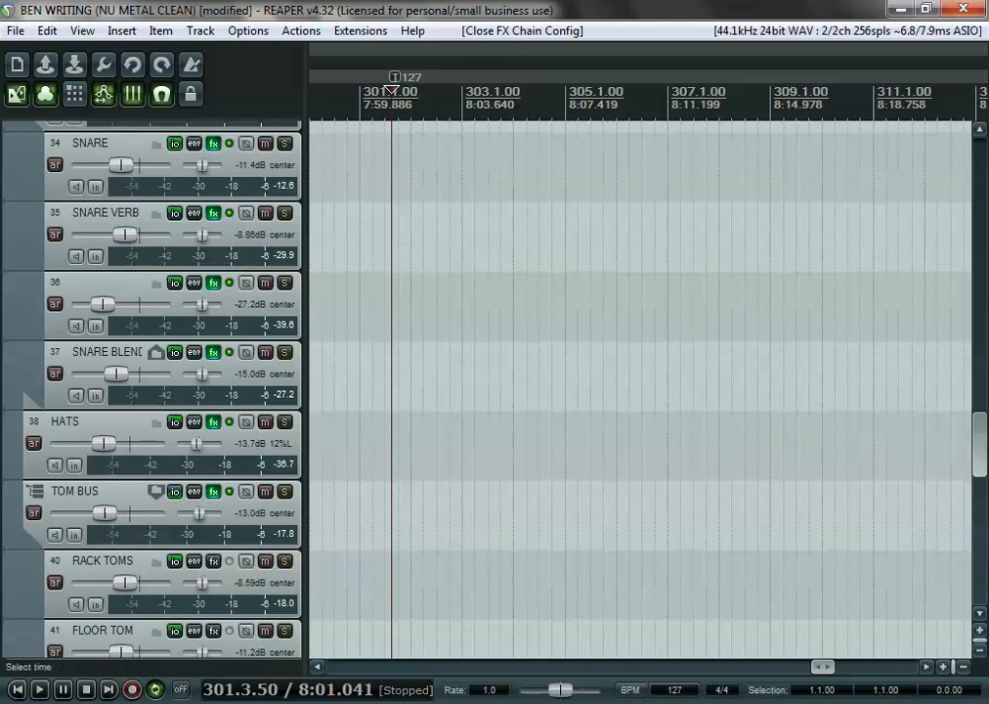
click(213, 422)
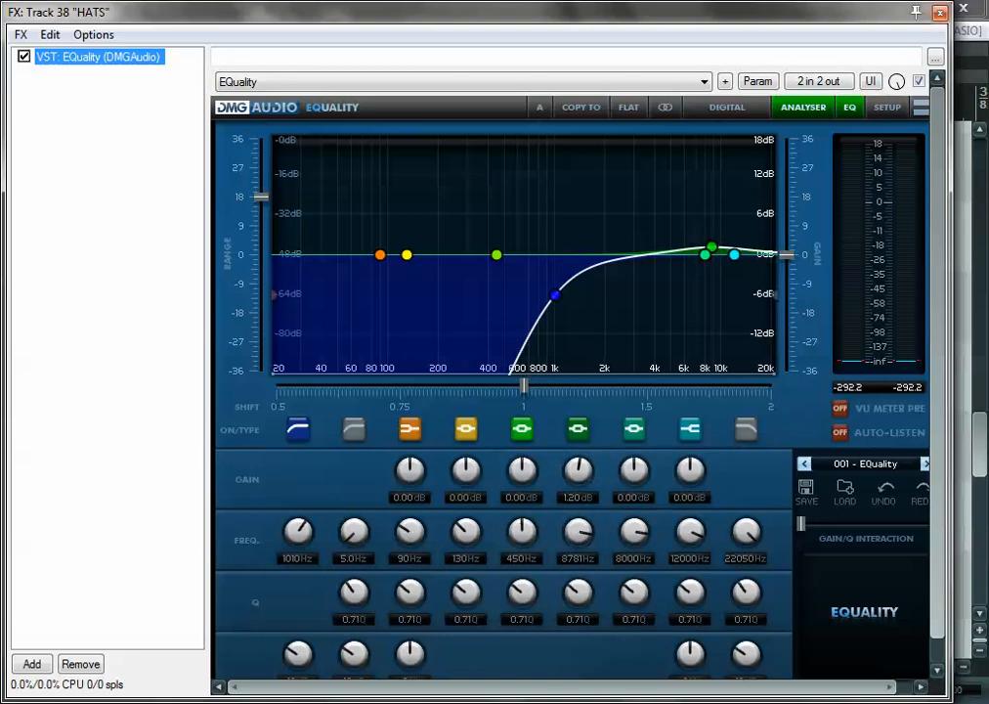
click(941, 12)
scroll(196, 328, down, 1)
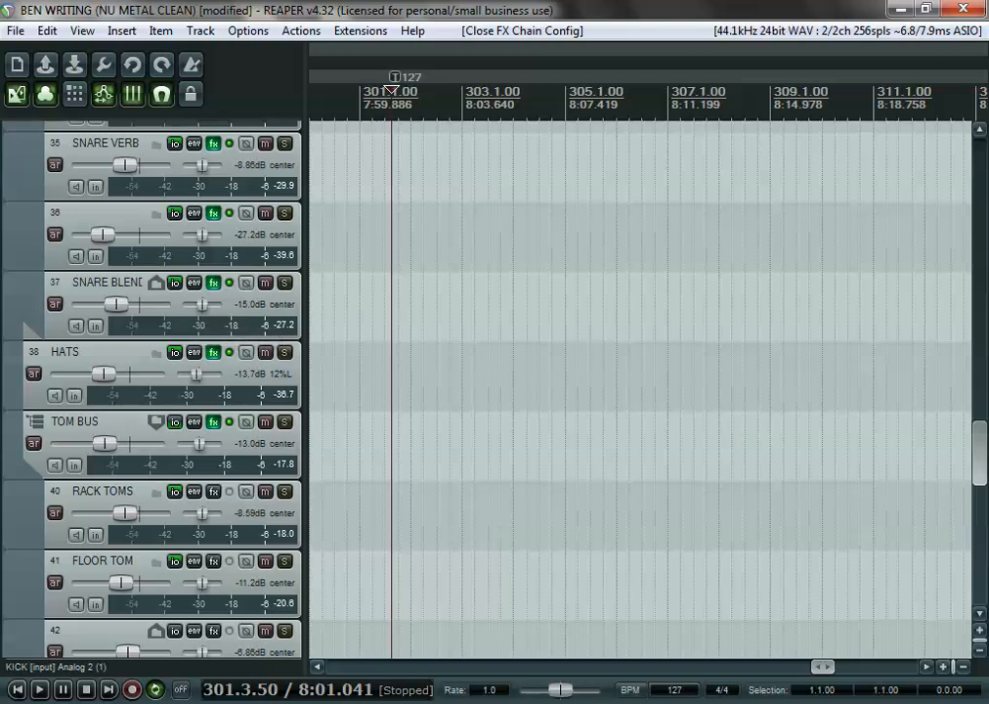
- Open the TOM BUS effects chain, examine its API-2500 compressor settings, and close the chain
scroll(196, 391, down, 1)
click(213, 352)
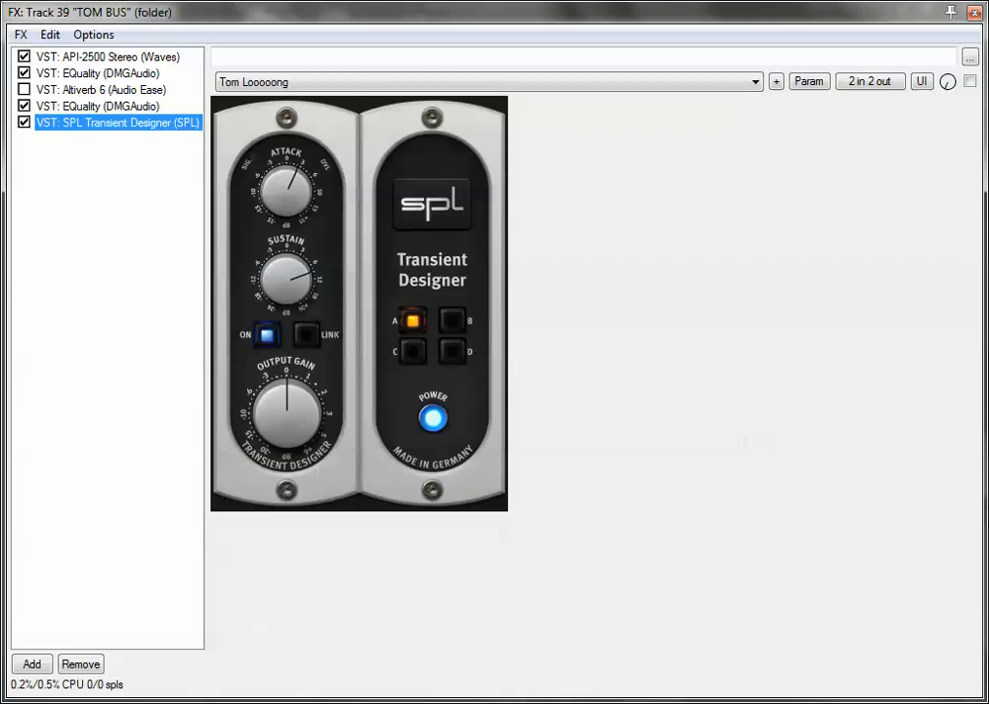
click(108, 56)
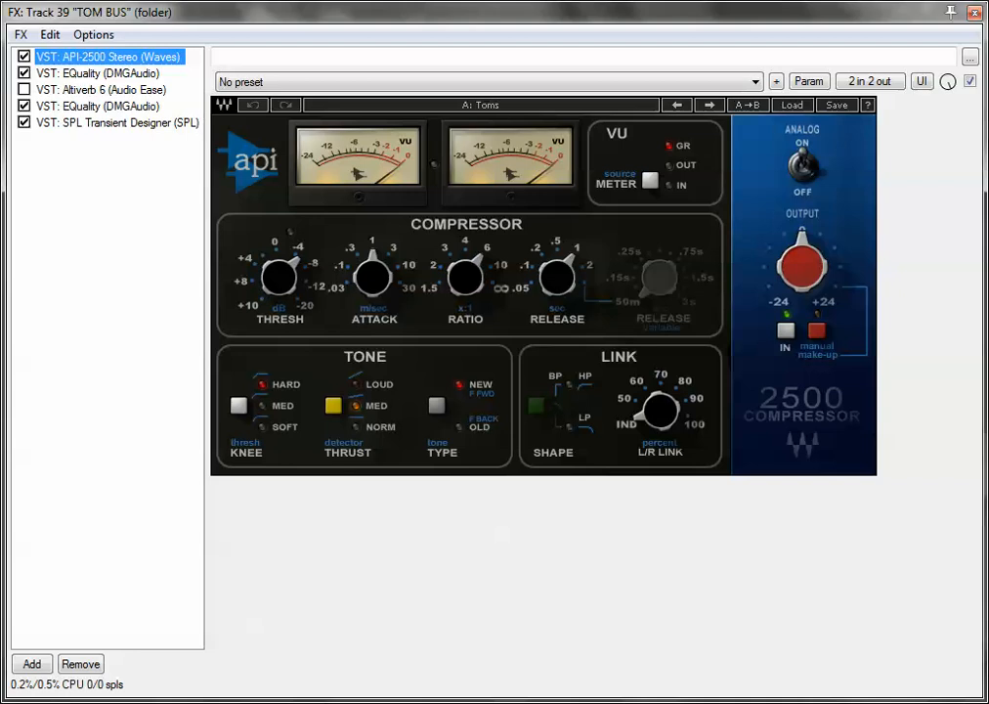
click(974, 13)
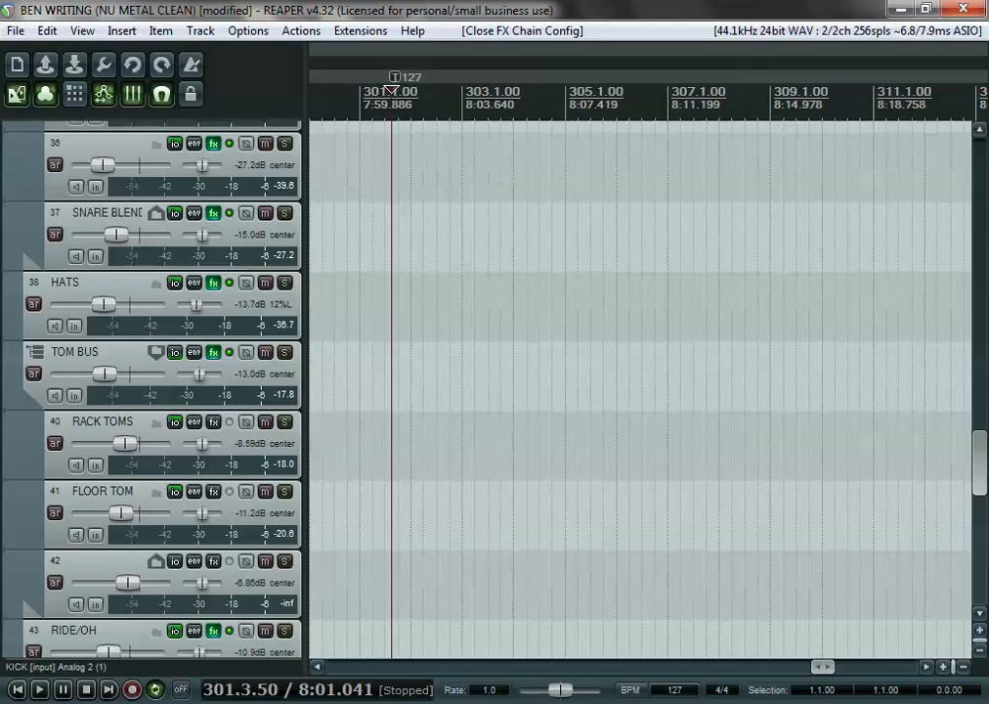
- Select the TOM BUS track, reopen its effects chain, and compare the curves of its two EQuality equalizers
click(115, 353)
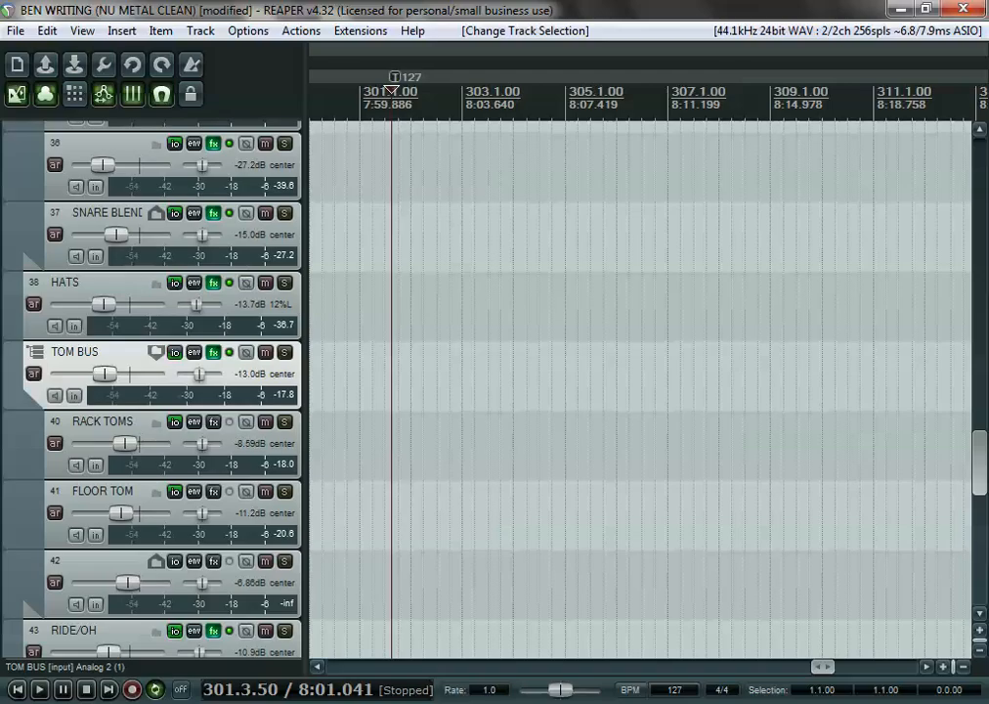
click(213, 352)
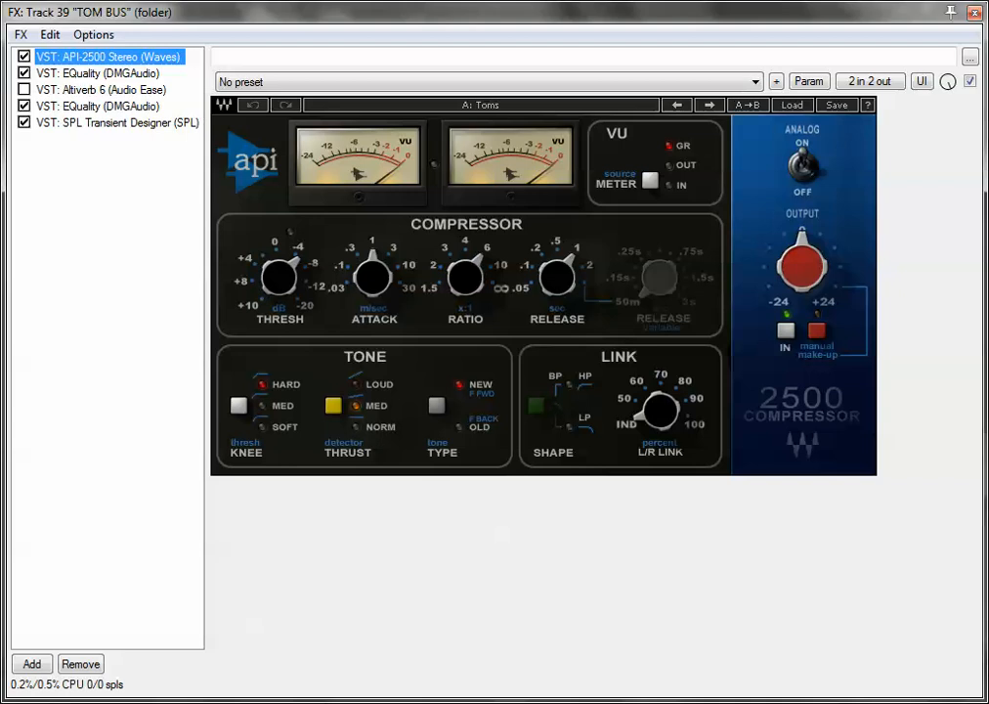
click(98, 73)
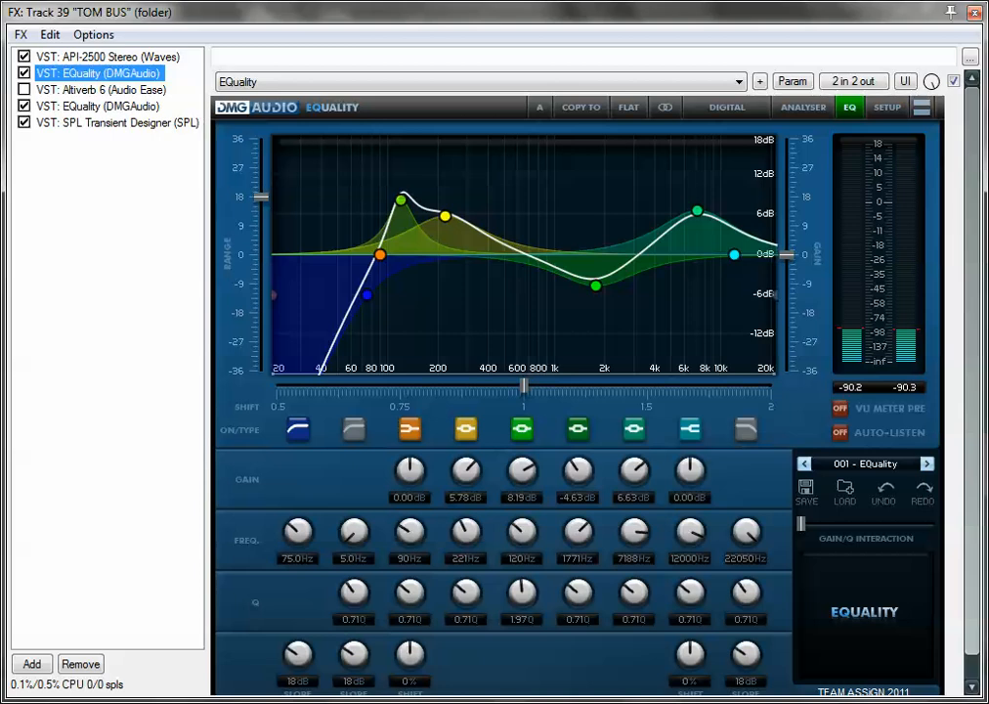
click(98, 105)
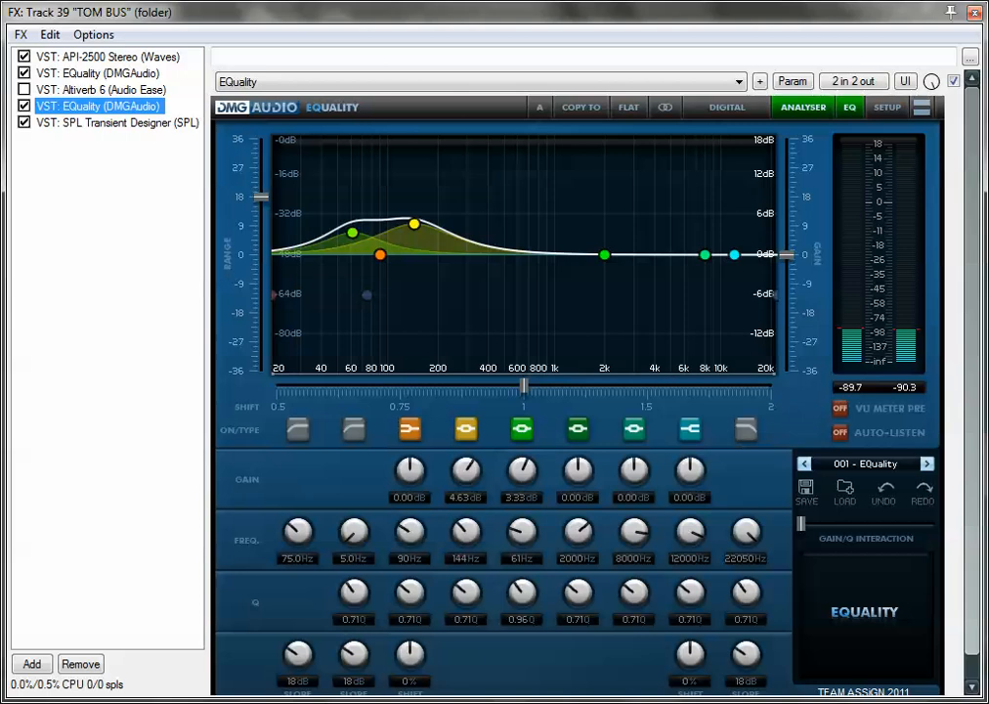
click(117, 123)
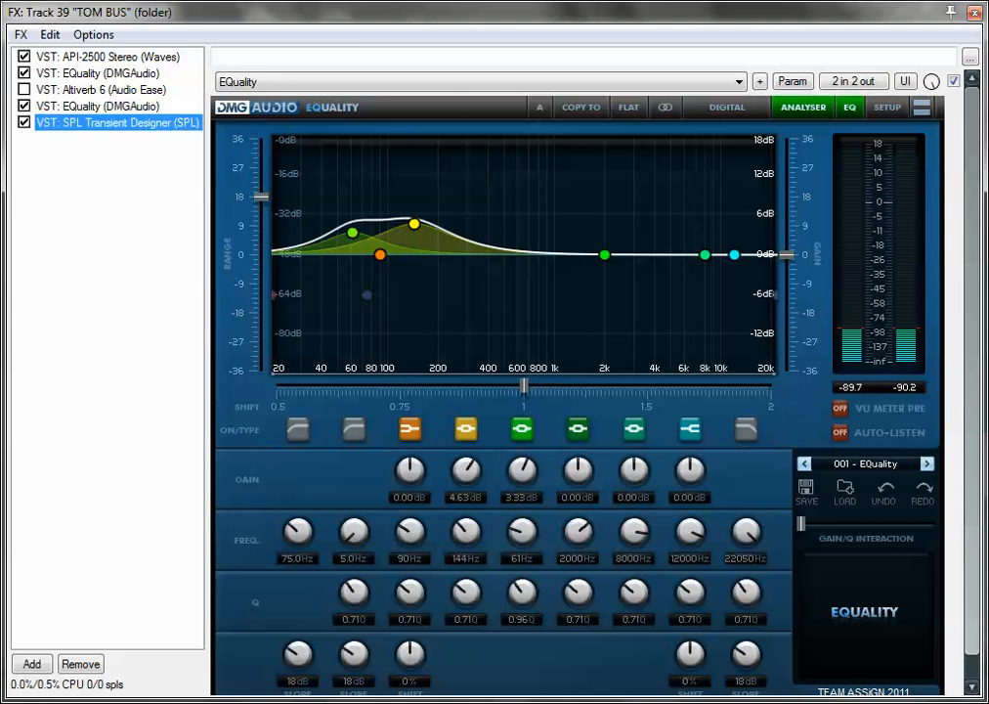
click(97, 73)
click(98, 106)
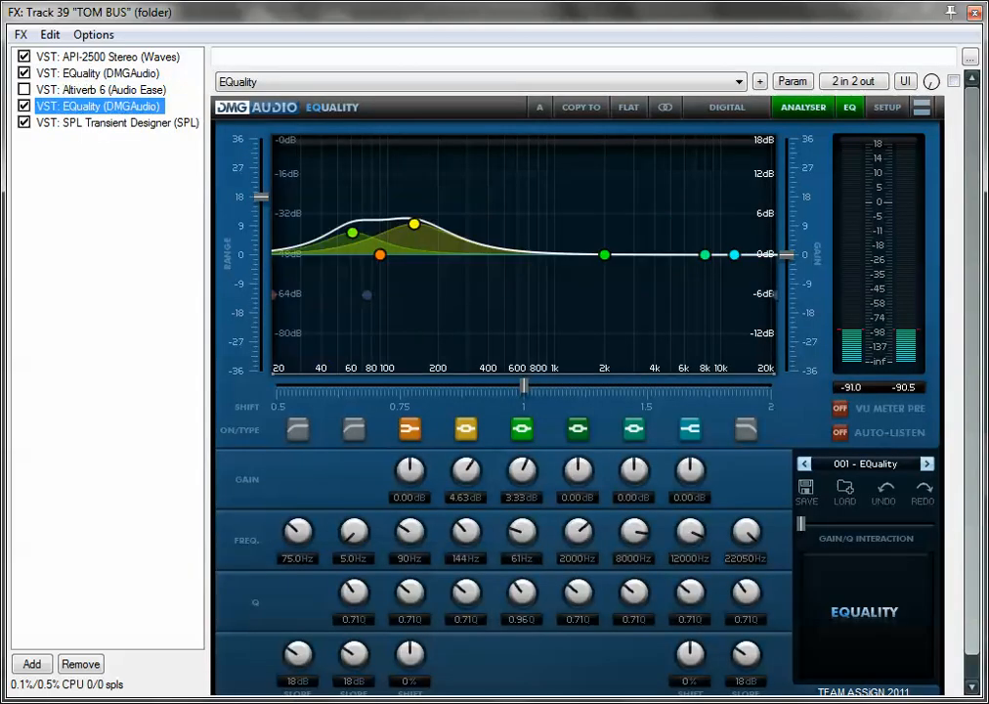
click(98, 73)
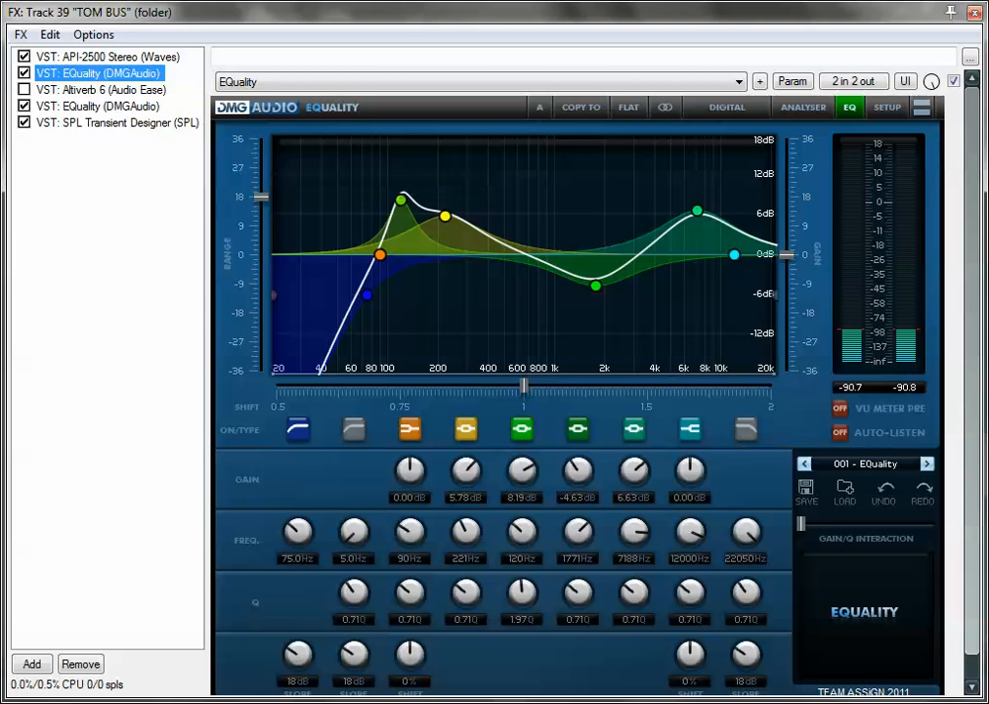
- Examine the SPL Transient Designer settings and preset on TOM BUS, and close the effects chain
click(118, 122)
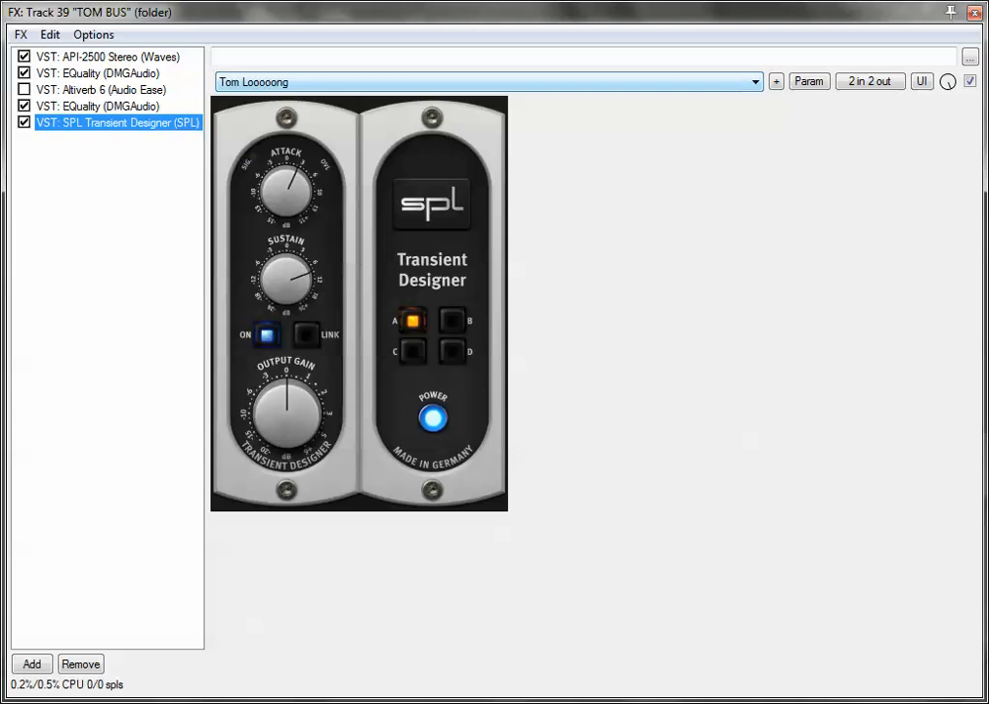
click(756, 83)
click(755, 82)
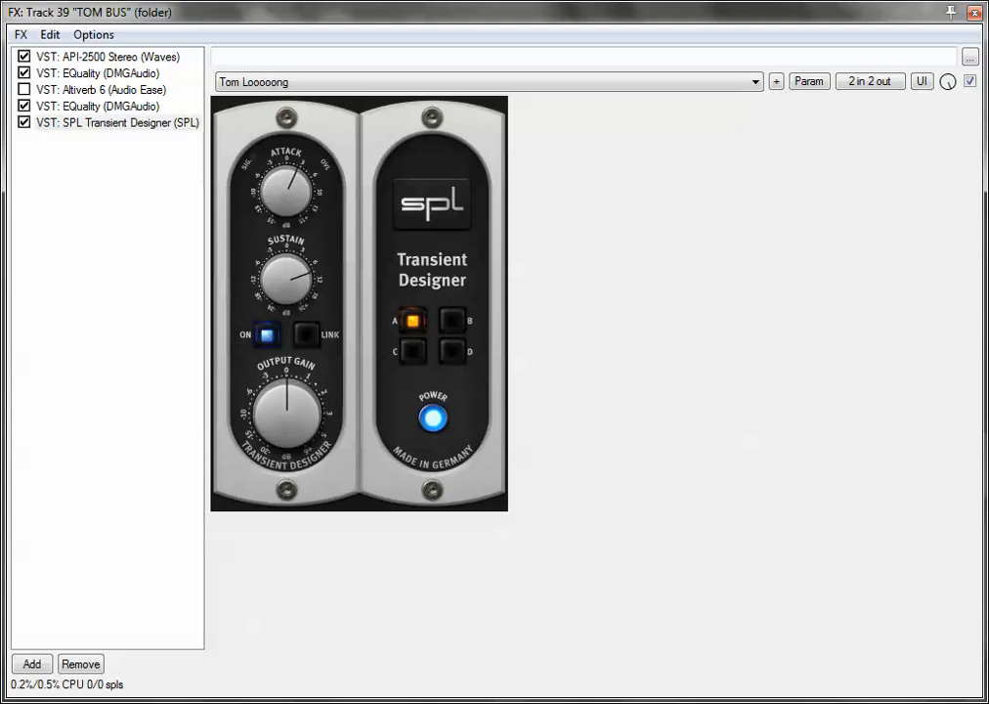
key(Escape)
- Open the RIDE/OH effects chain, examine its ReaComp settings and EQuality curve, and close the chain
scroll(153, 391, down, 4)
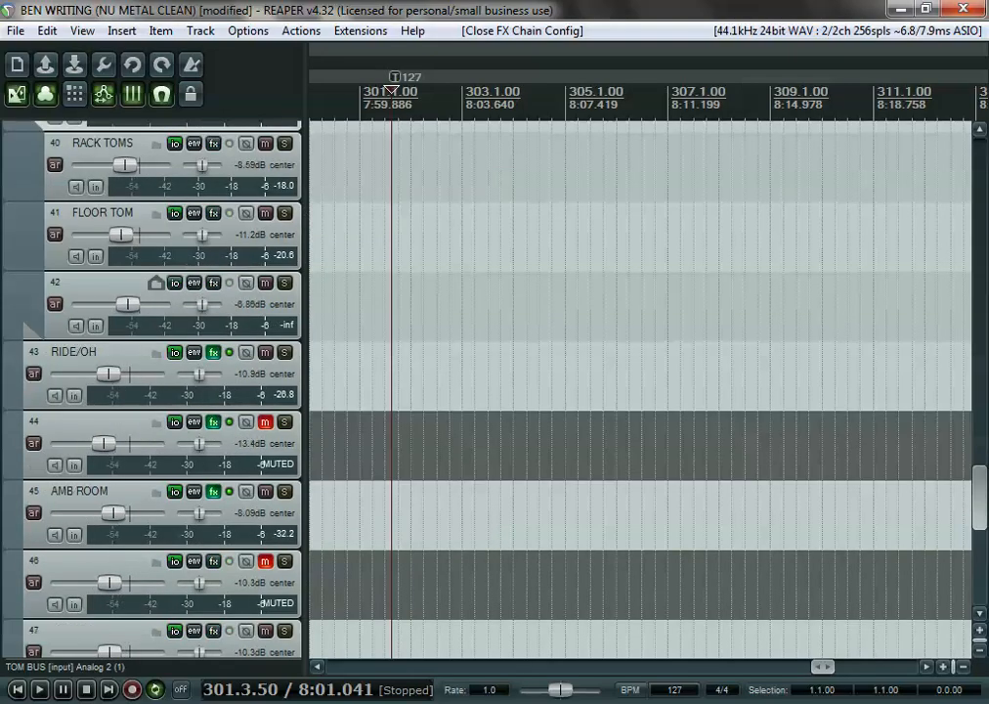
click(213, 353)
click(95, 57)
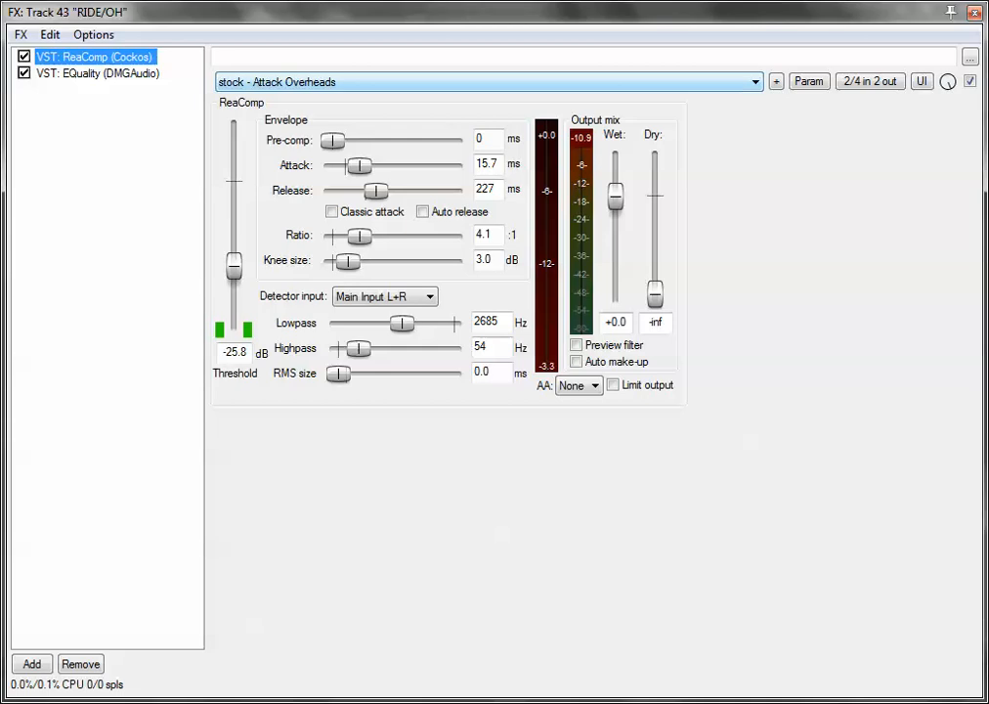
click(108, 245)
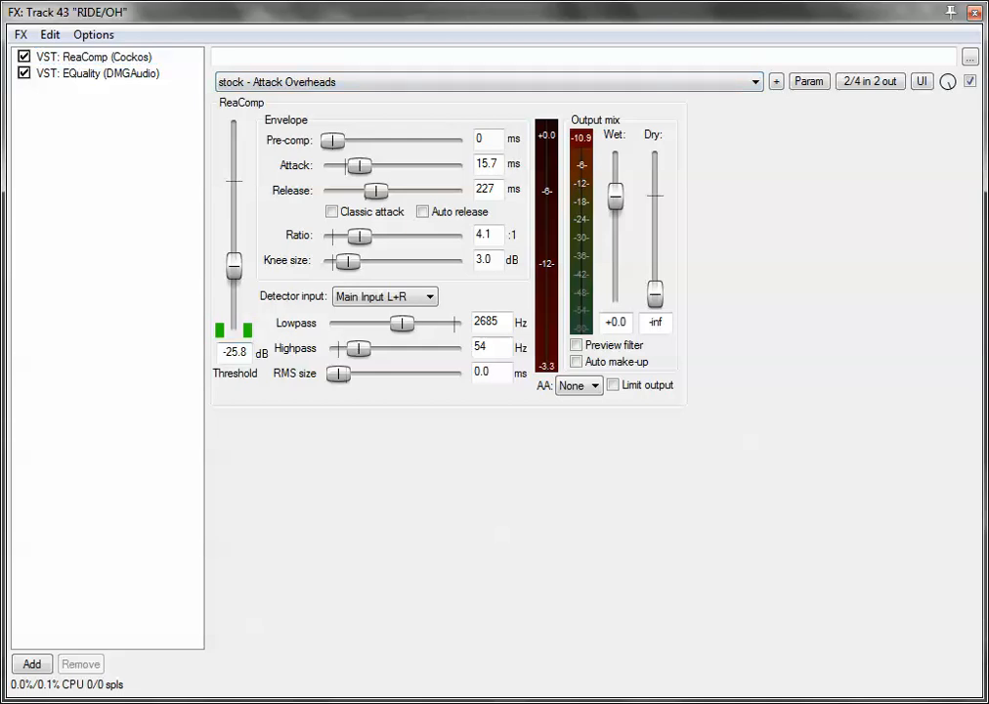
click(98, 74)
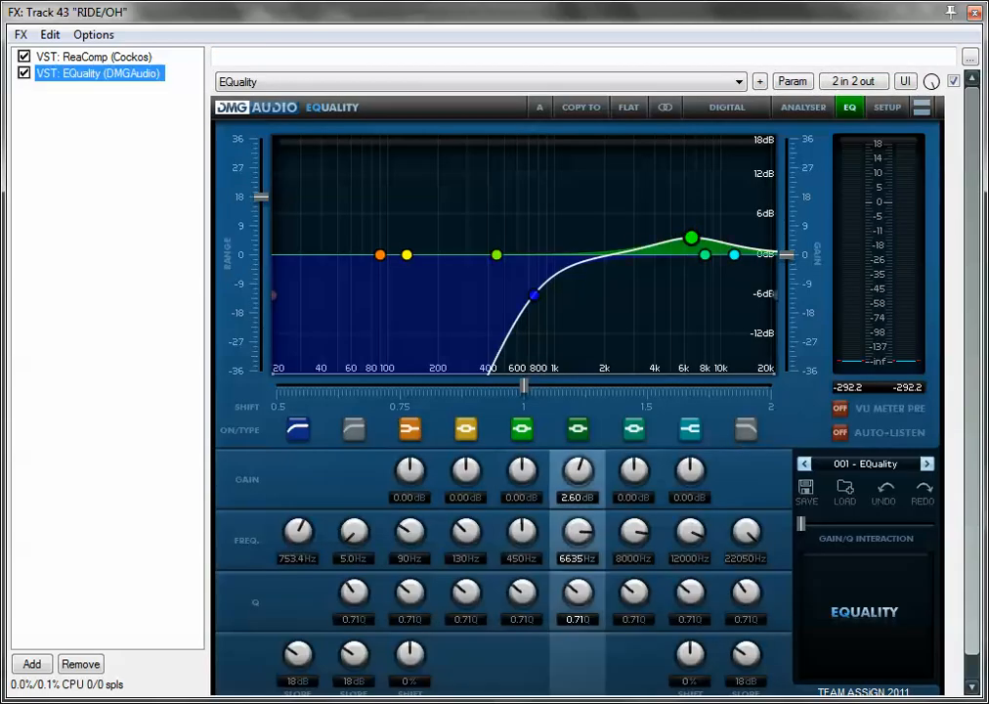
click(975, 12)
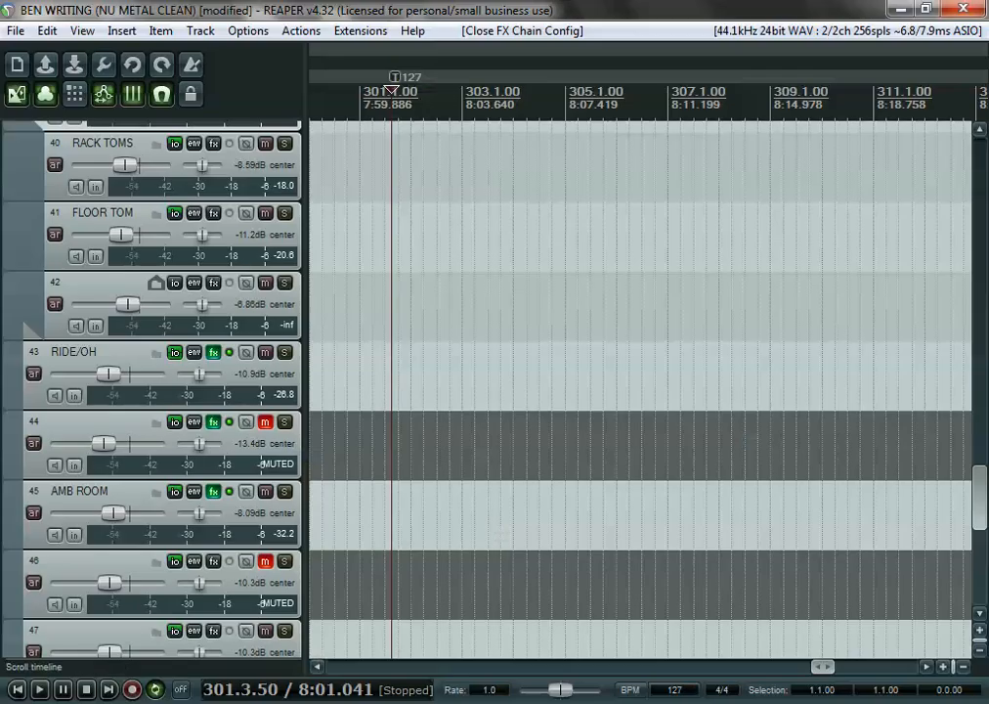
- Unmute track 44 below RIDE/OH and mute it again
scroll(151, 293, down, 1)
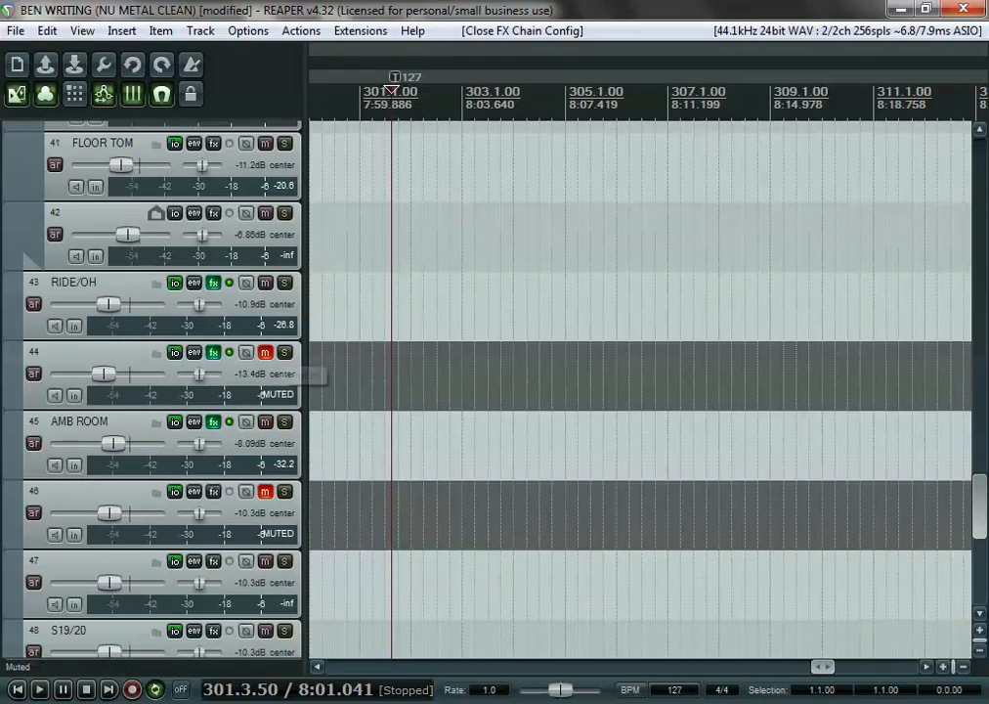
click(265, 352)
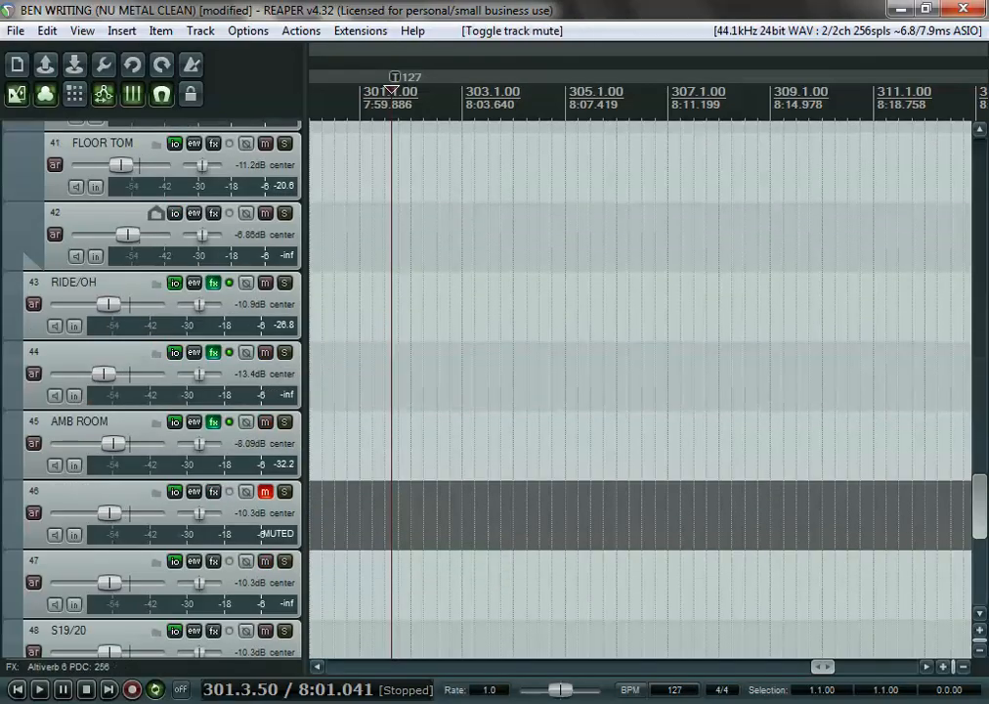
click(265, 352)
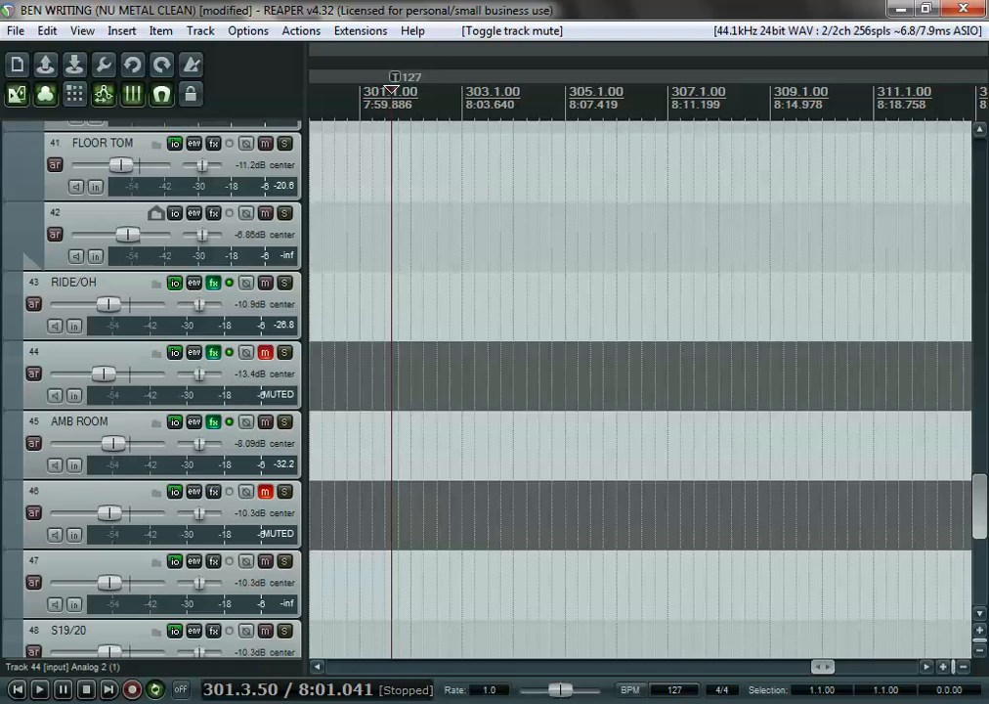
- Open the AMB ROOM effects chain, examine its API-2500 compressor settings, and close the chain
scroll(265, 352, down, 1)
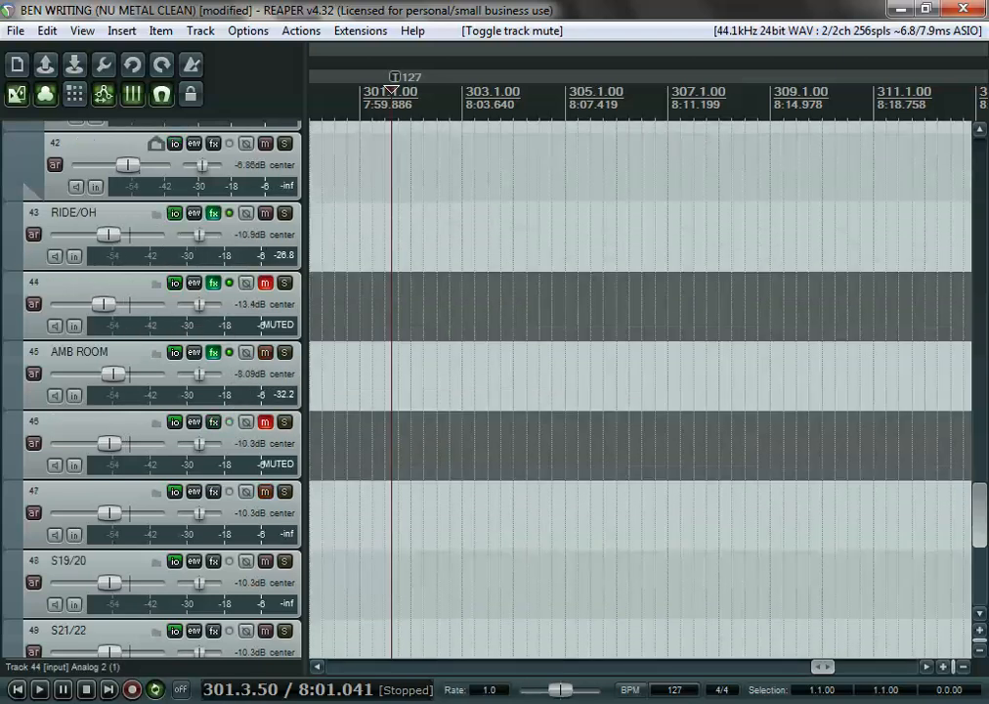
click(213, 352)
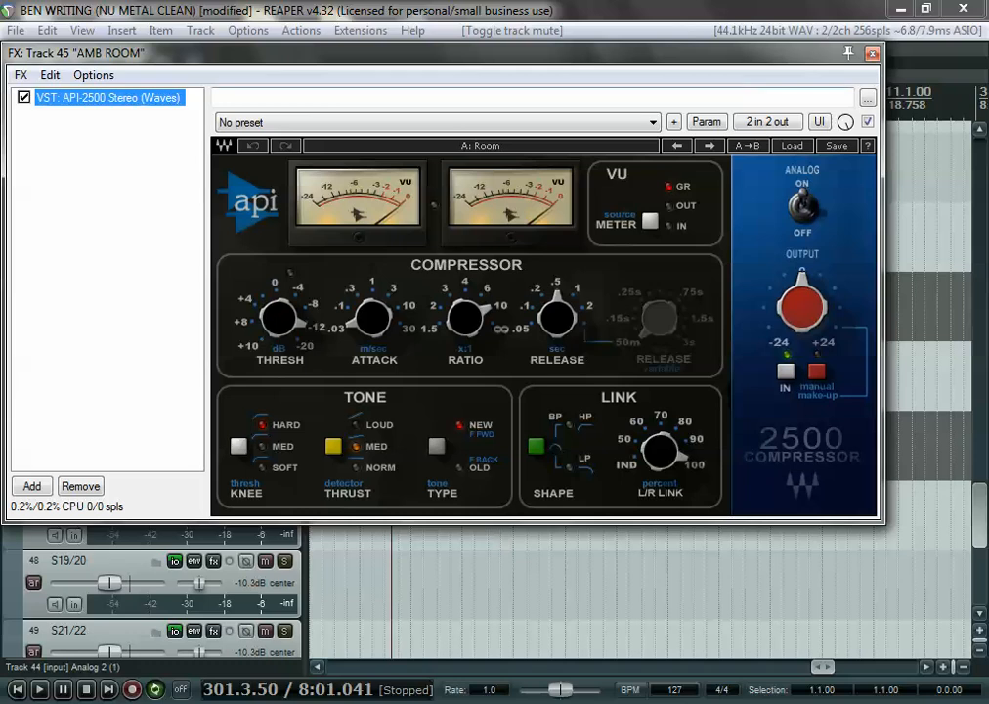
click(873, 54)
- Open the effects chain of the EM_T_V01 - Variation drum folder, examine its L3 MultiMaximizer, and close the chain
scroll(157, 293, down, 2)
scroll(156, 391, down, 4)
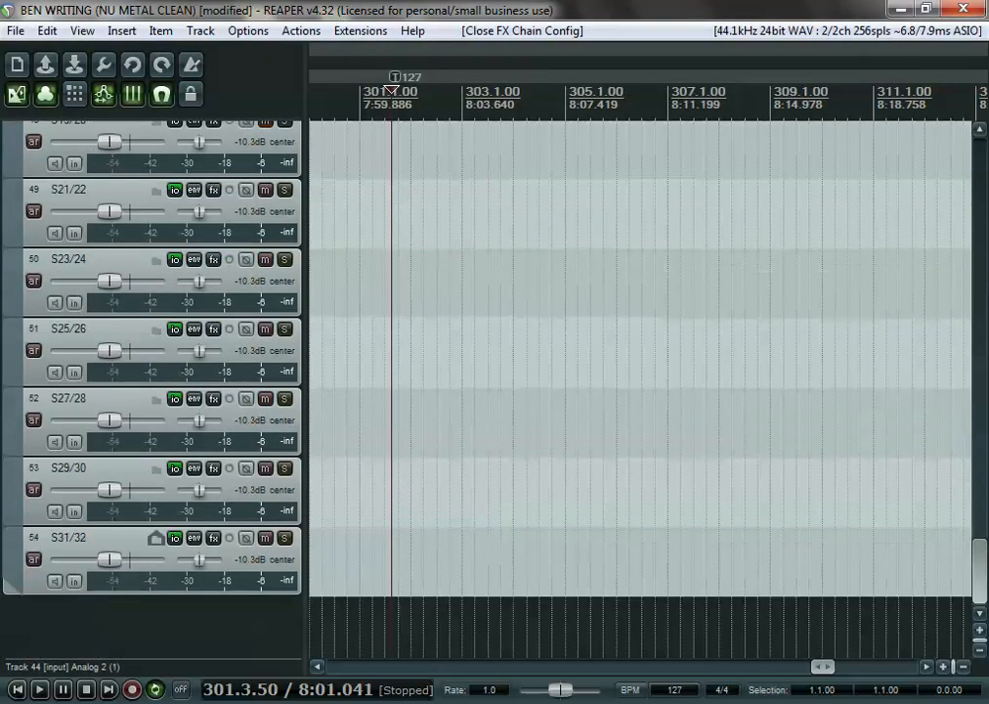
scroll(156, 391, up, 16)
scroll(157, 391, up, 10)
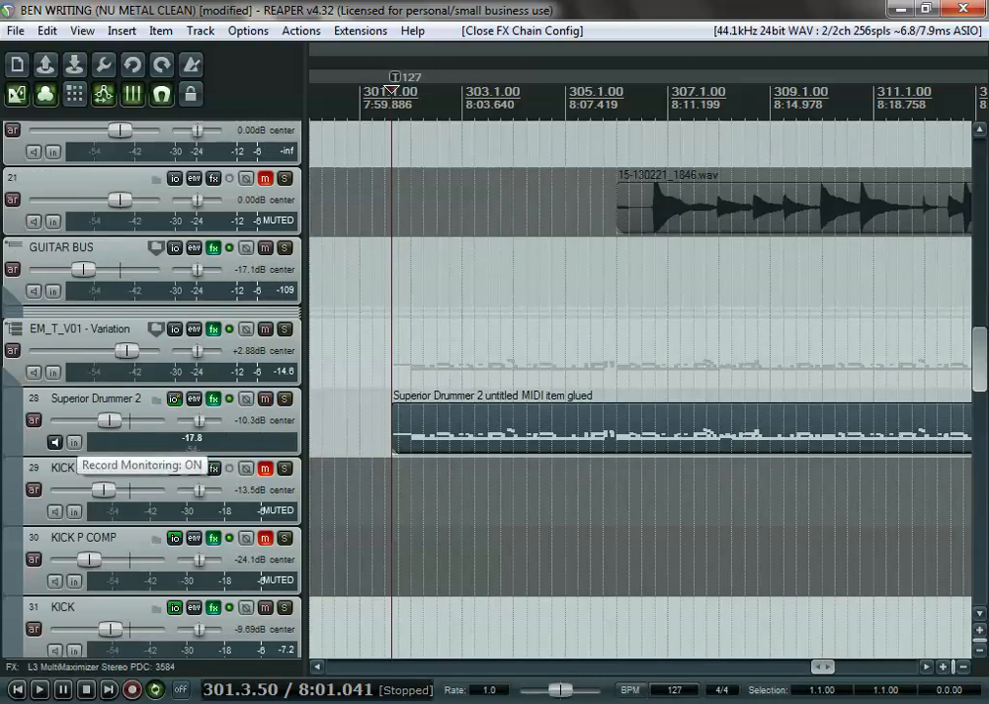
click(213, 328)
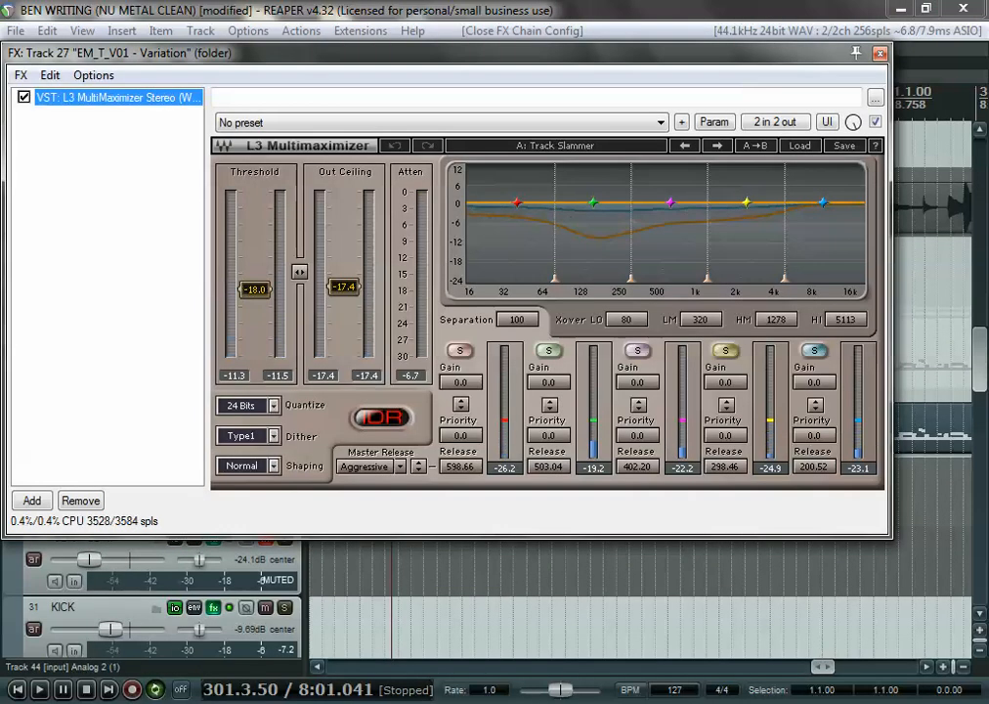
drag(567, 53, 640, 188)
key(super+Right)
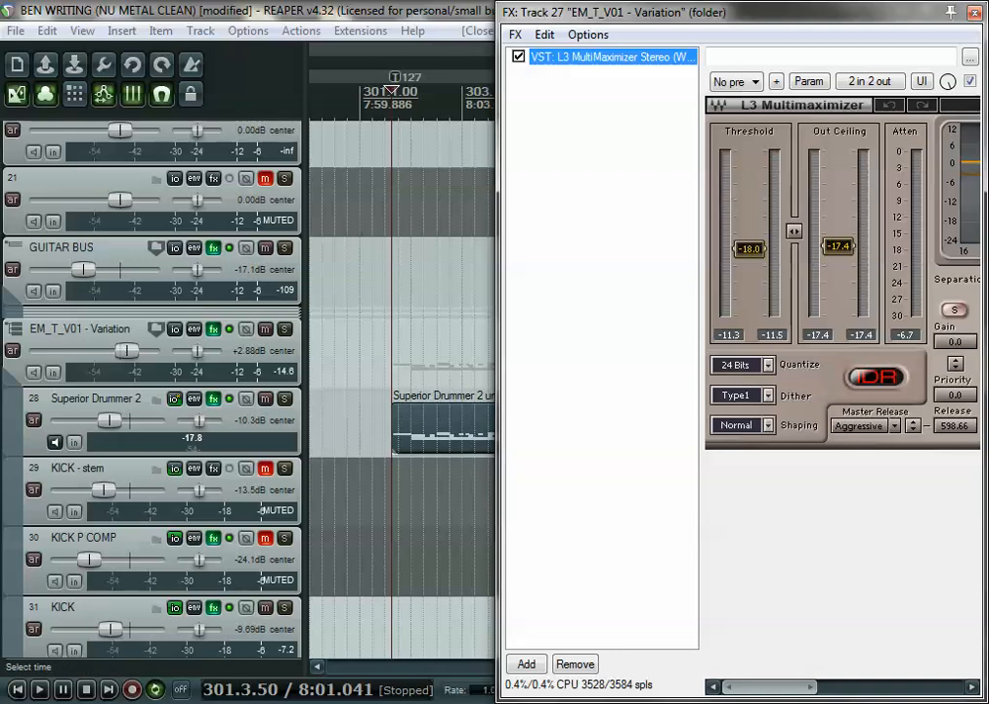
click(975, 12)
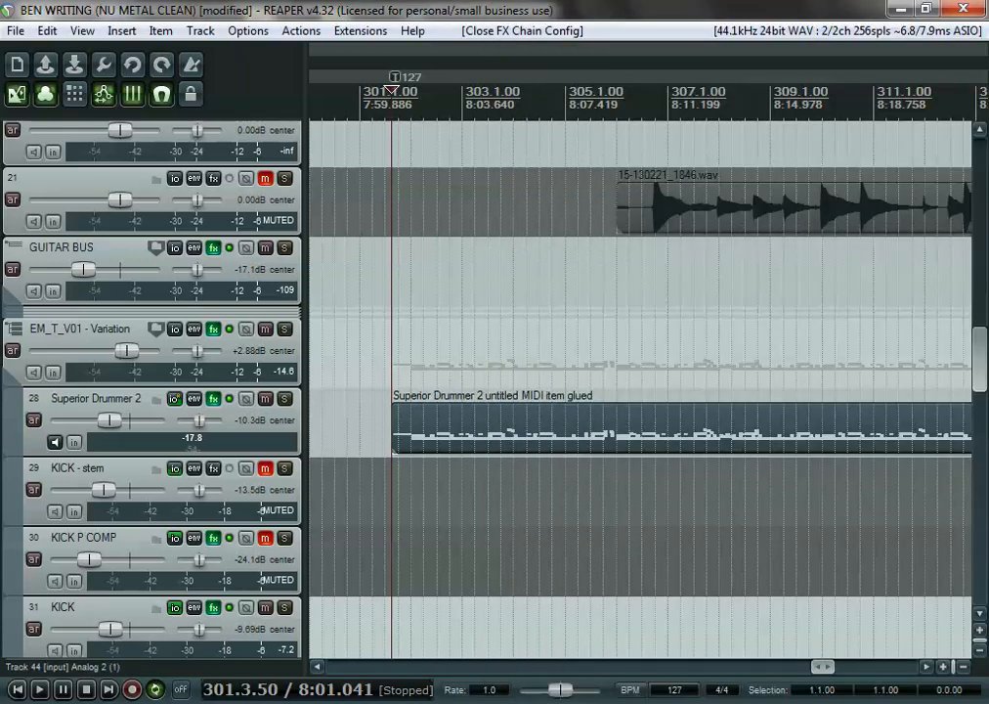
- Reopen the drum folder's L3 MultiMaximizer, look up Track Slammer among its factory presets, and close the effects chain
scroll(157, 362, down, 10)
scroll(39, 428, up, 15)
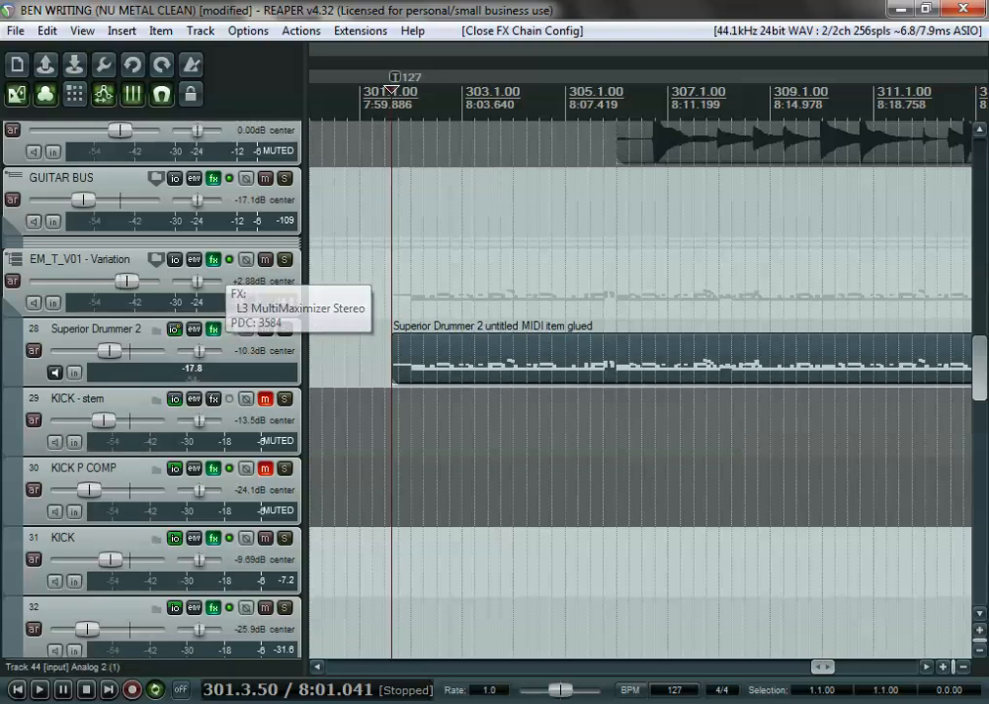
click(213, 259)
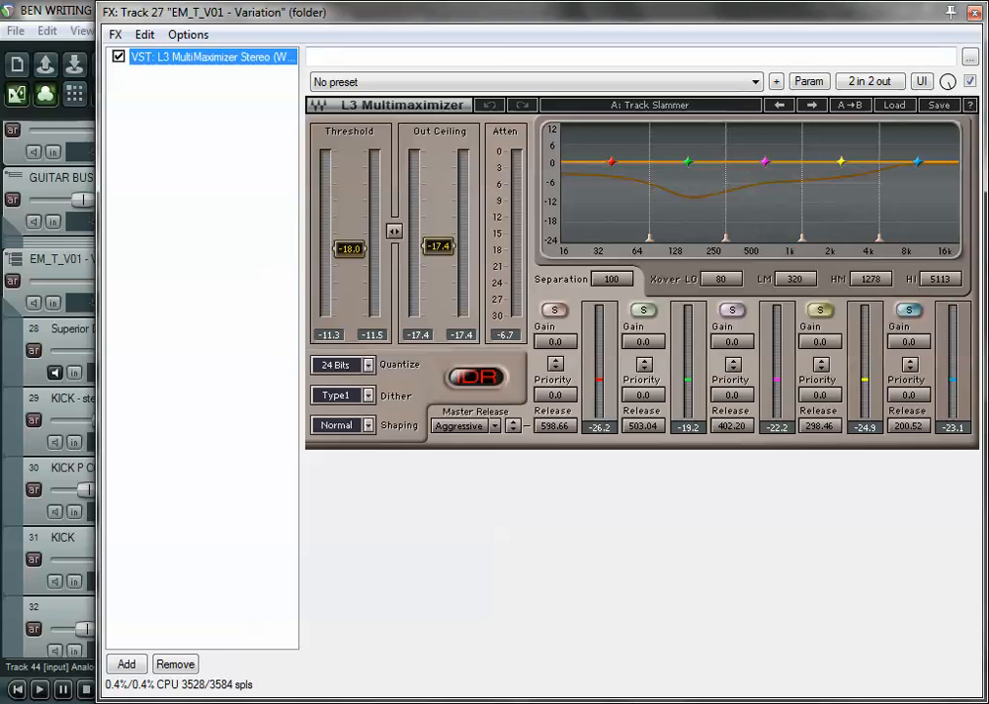
click(894, 105)
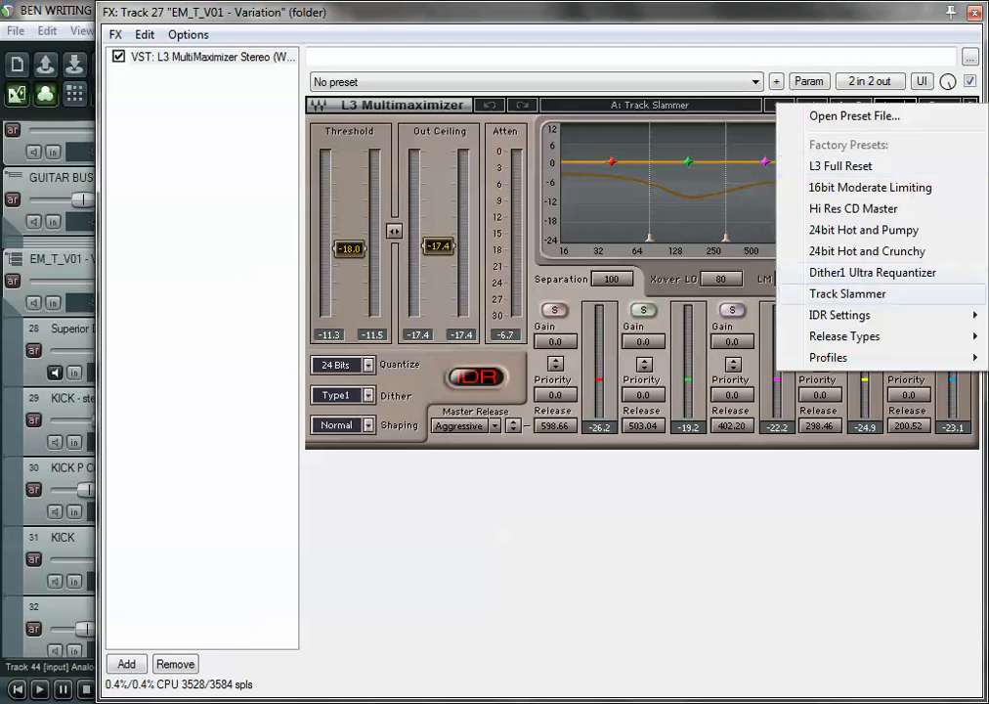
key(Escape)
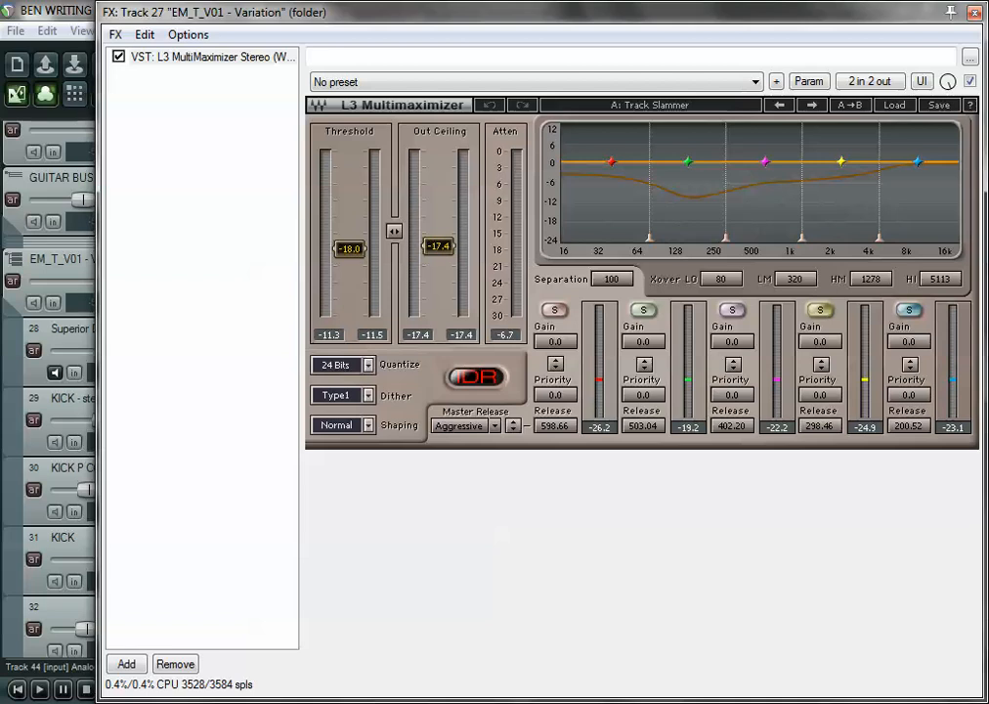
click(974, 13)
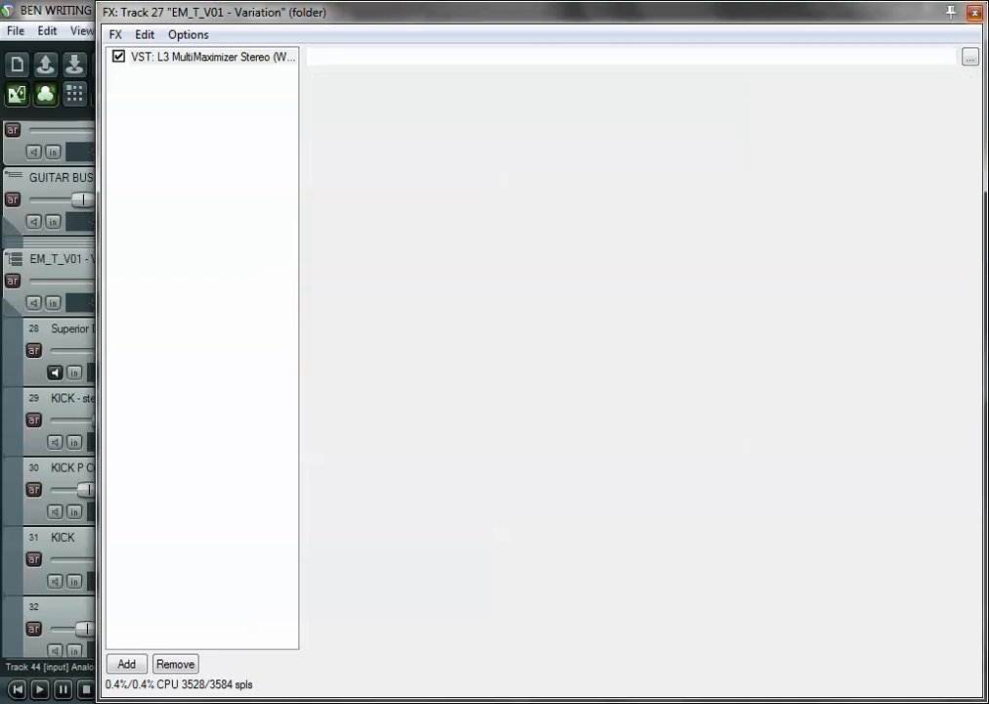
scroll(151, 391, up, 10)
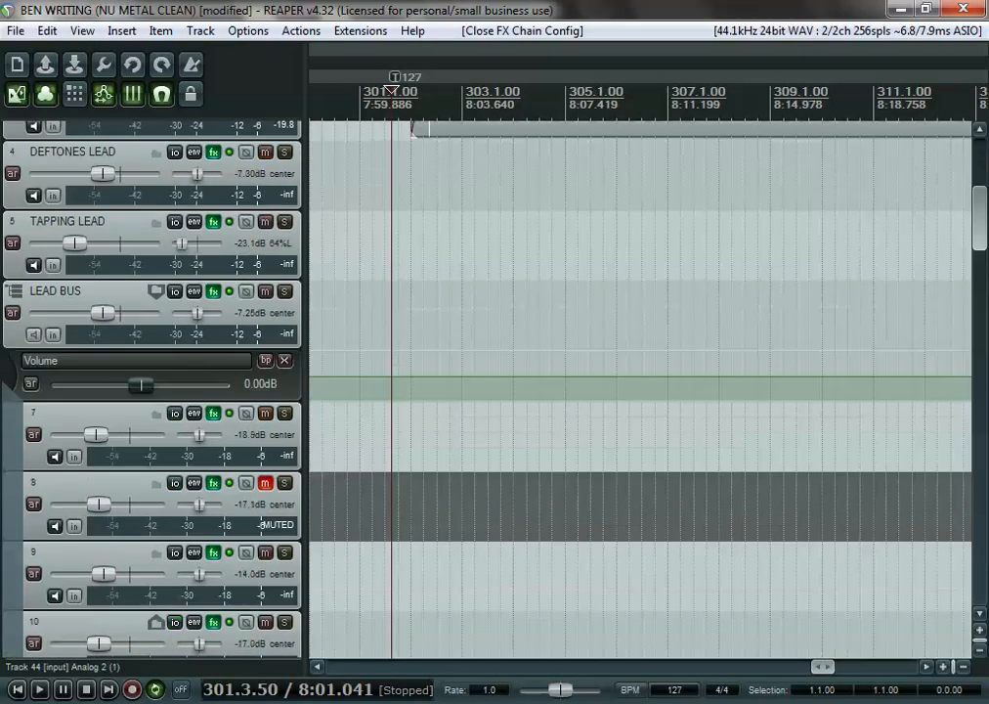
scroll(152, 391, down, 10)
scroll(641, 391, down, 1)
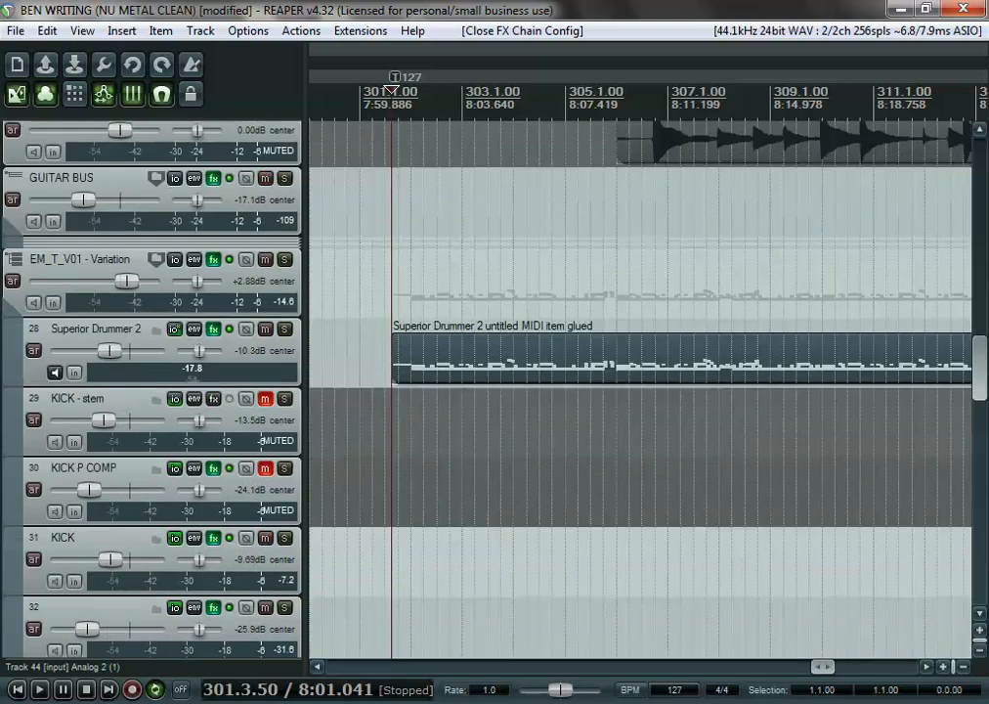
scroll(682, 360, down, 3)
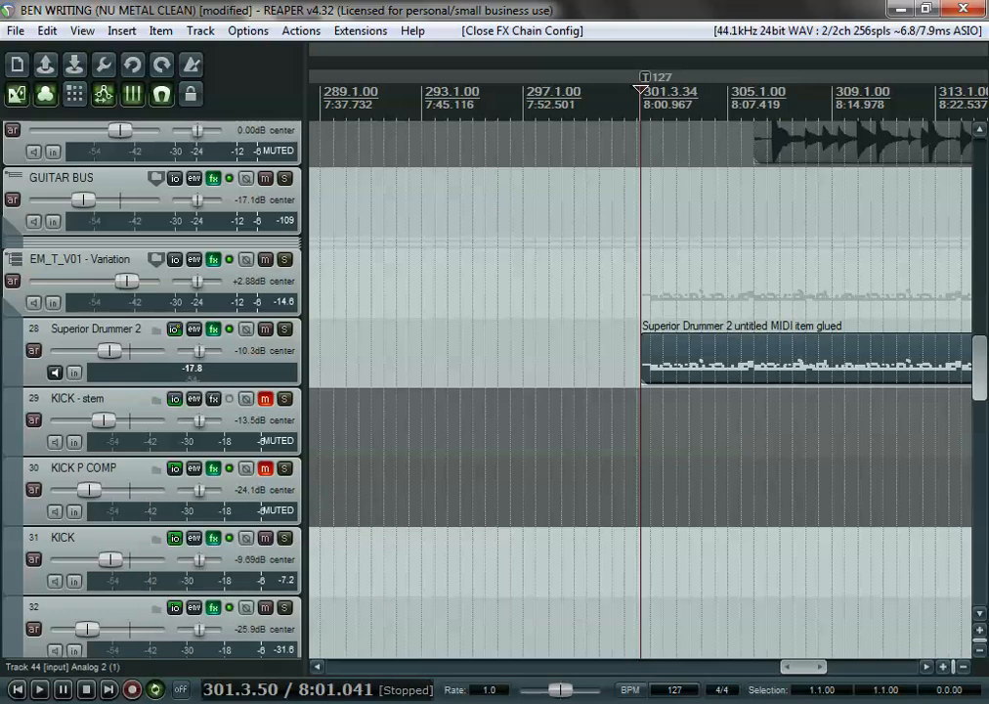
- Play the mix from about 8:01 and disarm recording on track 2 above BASS
scroll(86, 481, up, 3)
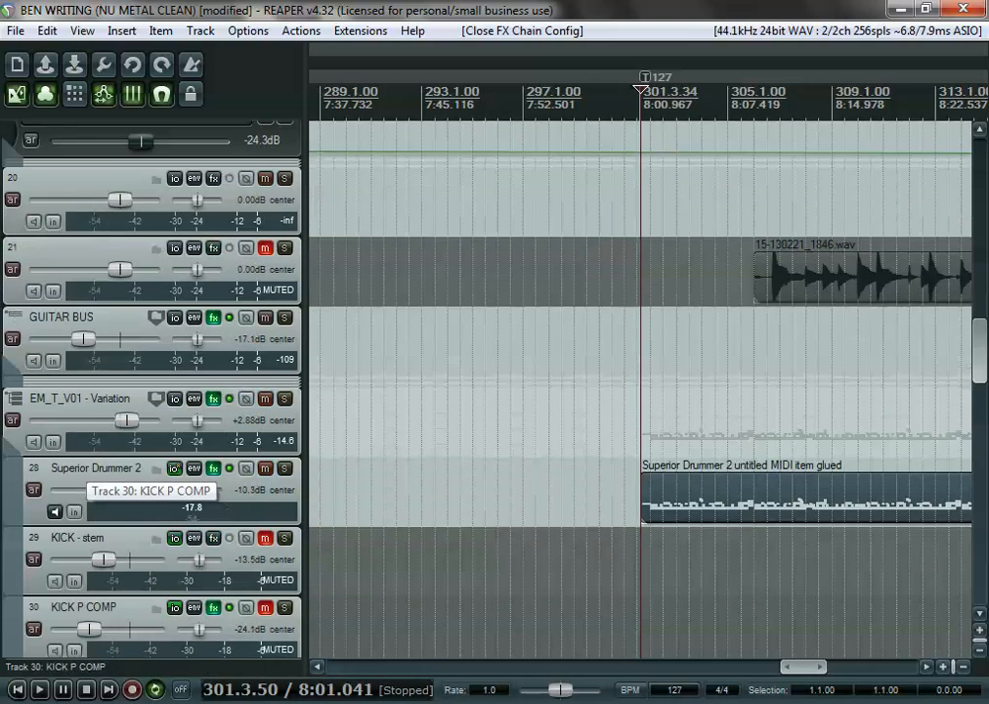
key(space)
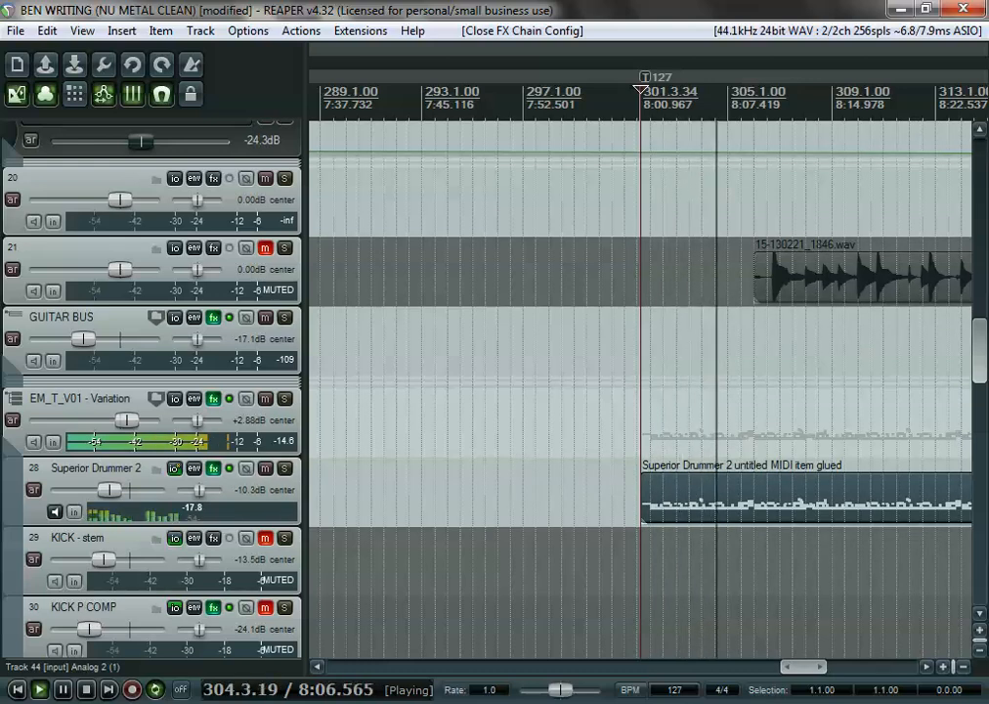
scroll(489, 389, up, 9)
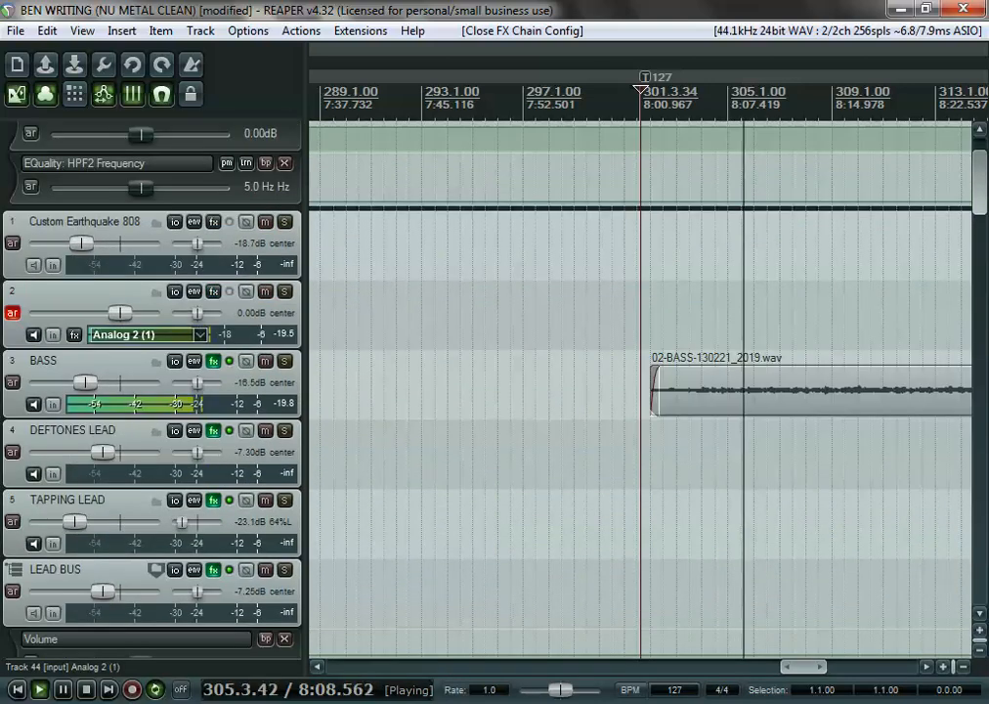
click(12, 313)
- Expand the unnamed folder below track 15 to show its child tracks, listen through the SPLIT section, and stop playback
scroll(12, 313, down, 4)
scroll(156, 391, down, 6)
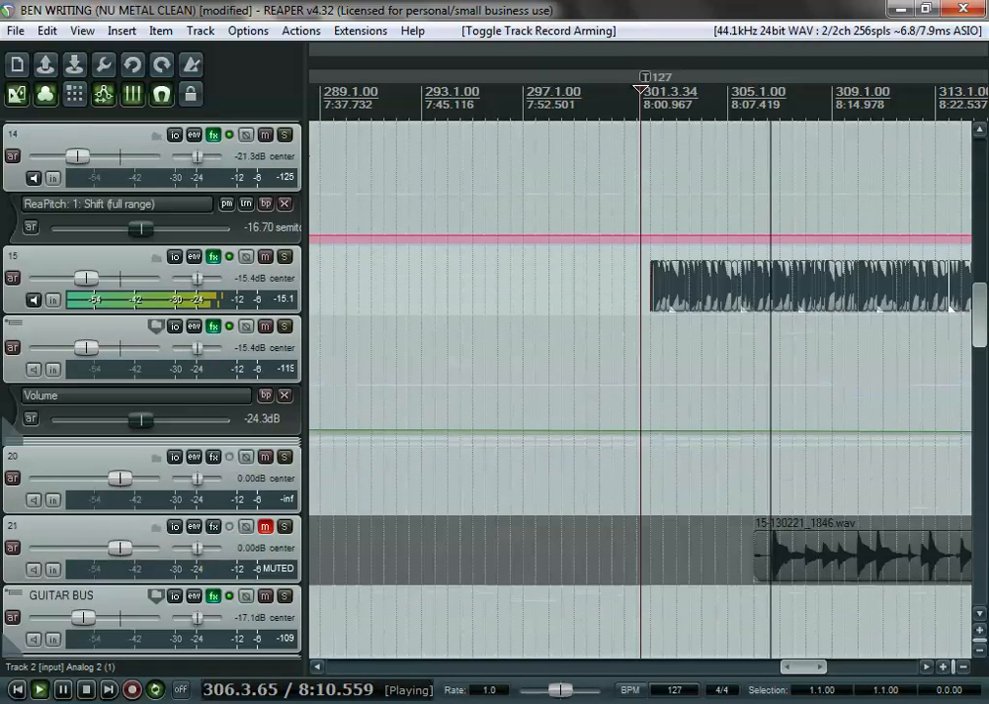
scroll(157, 391, up, 3)
scroll(156, 391, up, 1)
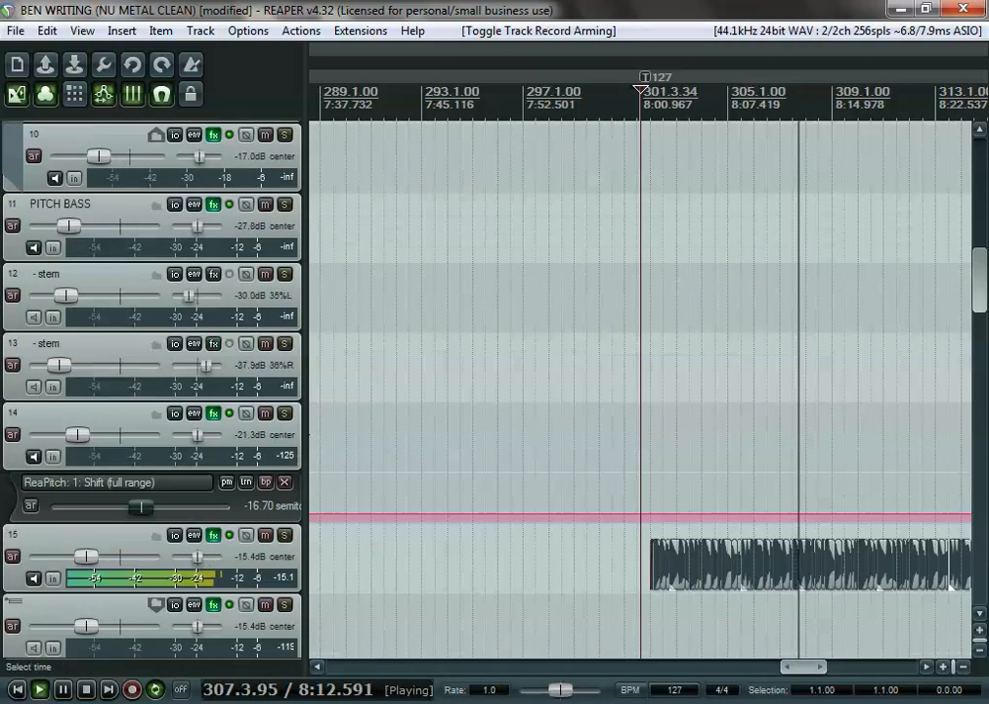
scroll(156, 391, down, 3)
scroll(641, 389, down, 2)
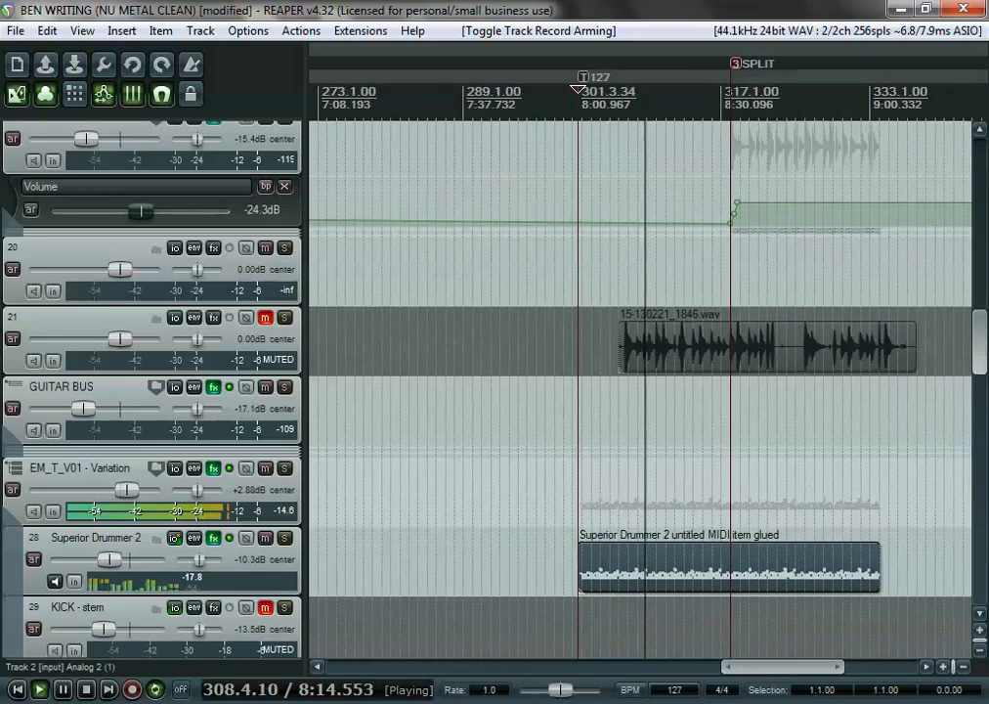
scroll(156, 391, up, 5)
scroll(157, 391, down, 3)
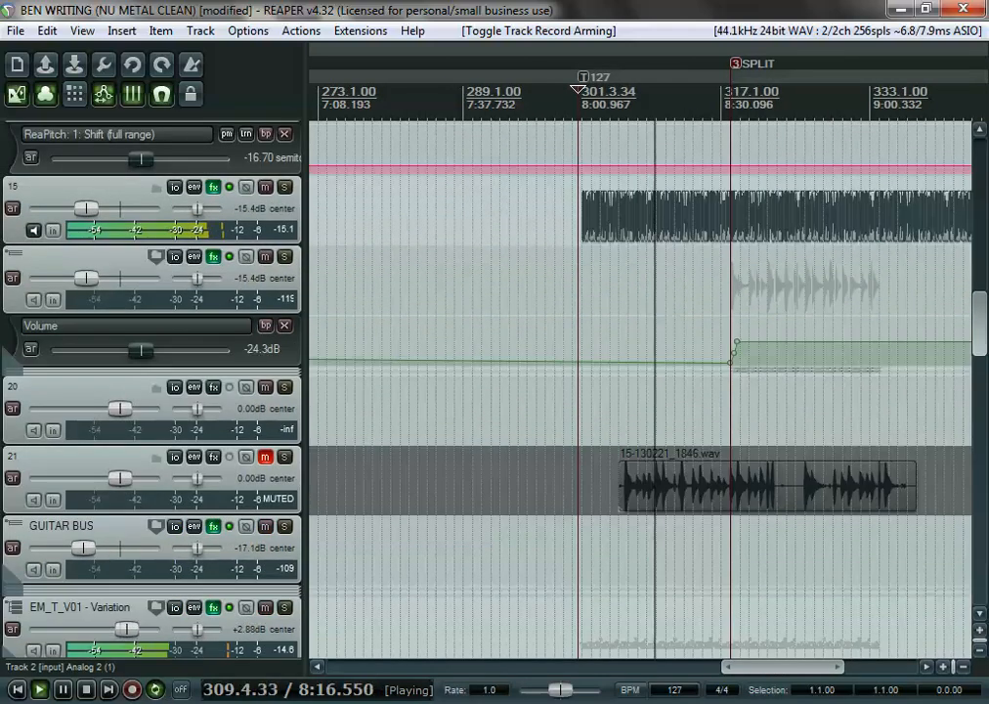
click(13, 256)
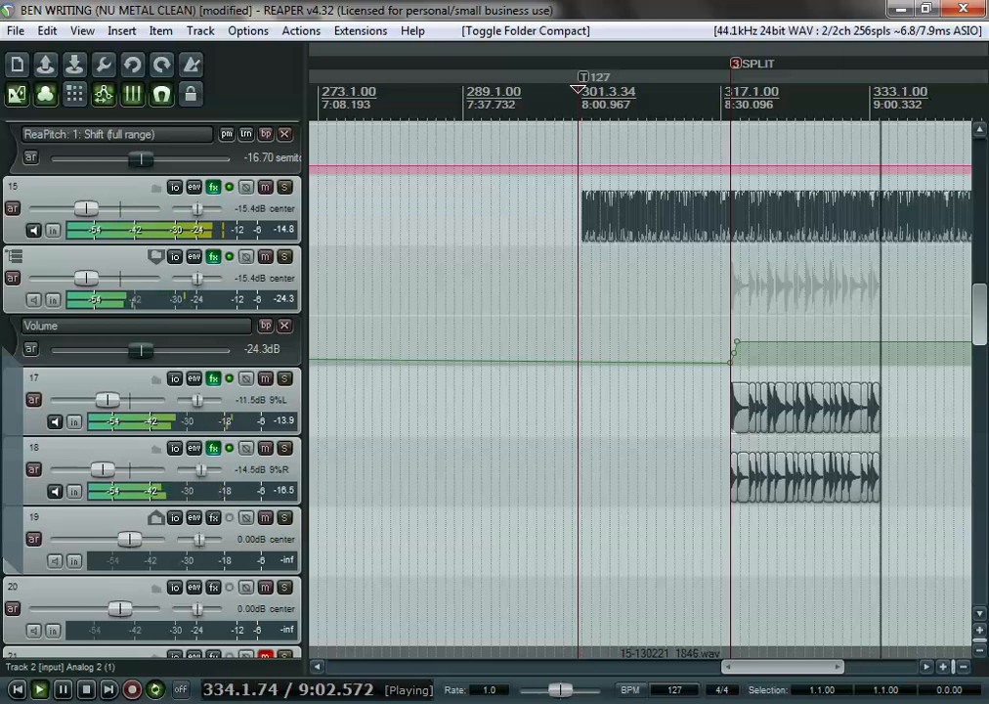
key(space)
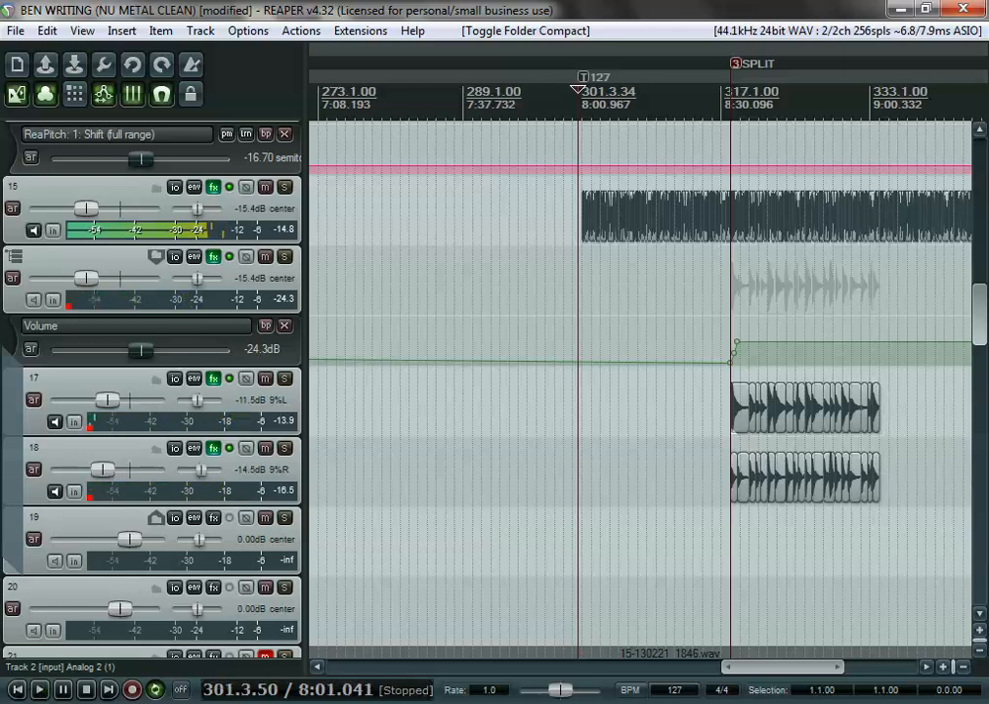